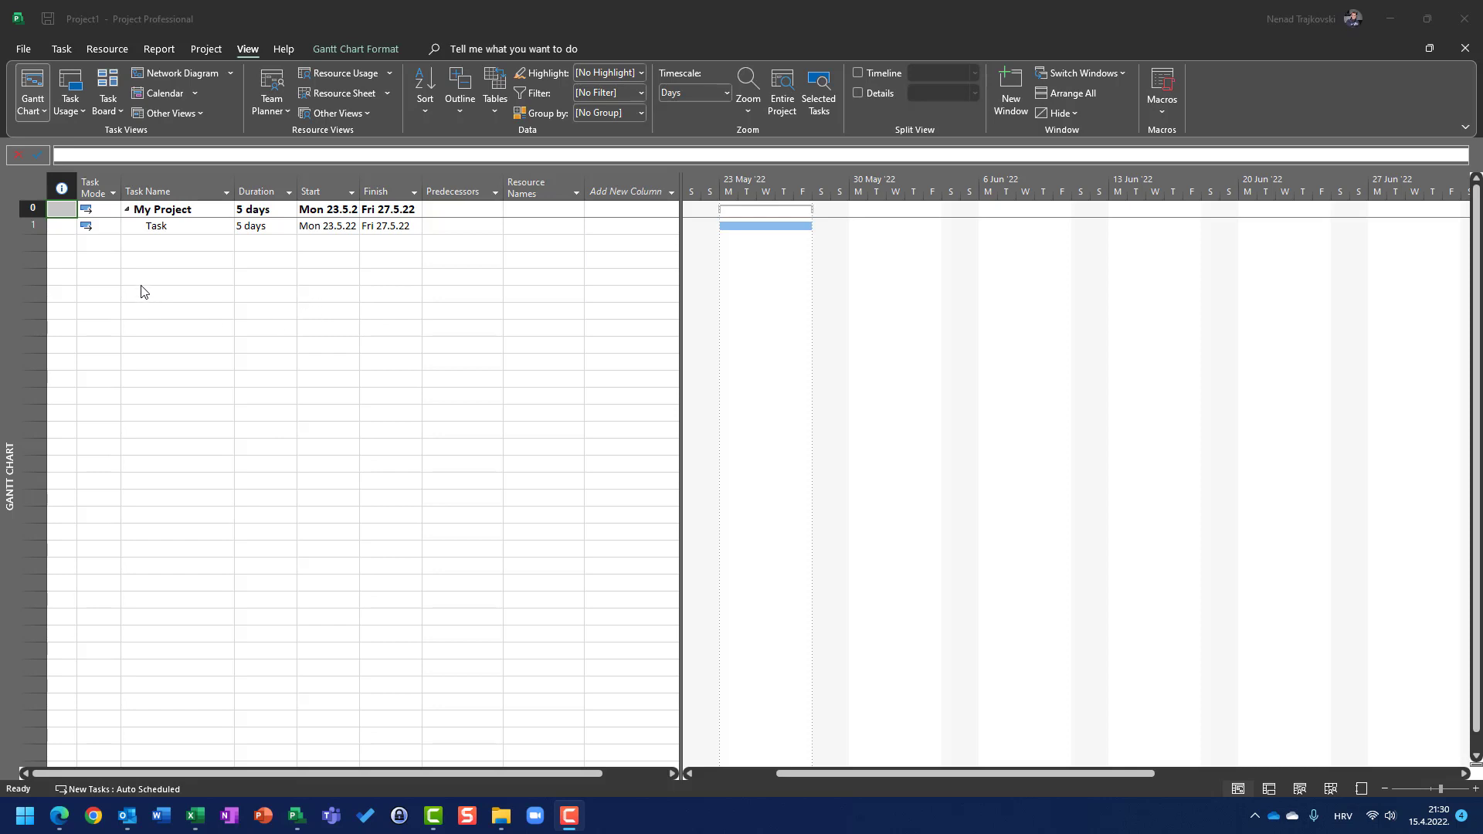
Open the Resource Sheet and review the three listed resources and the first resource's fields through its maximum units
left_click(170, 229)
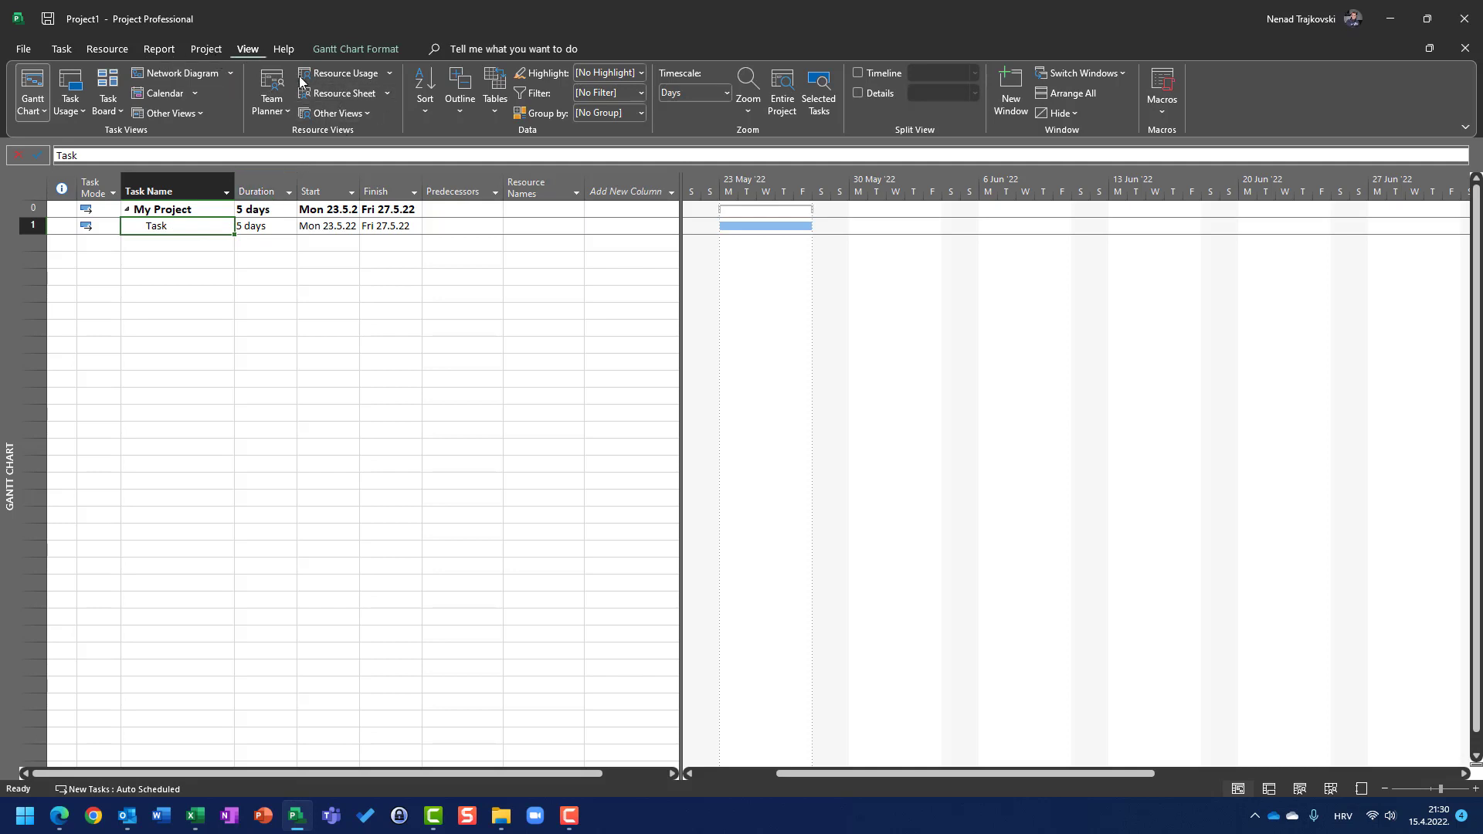
left_click(340, 92)
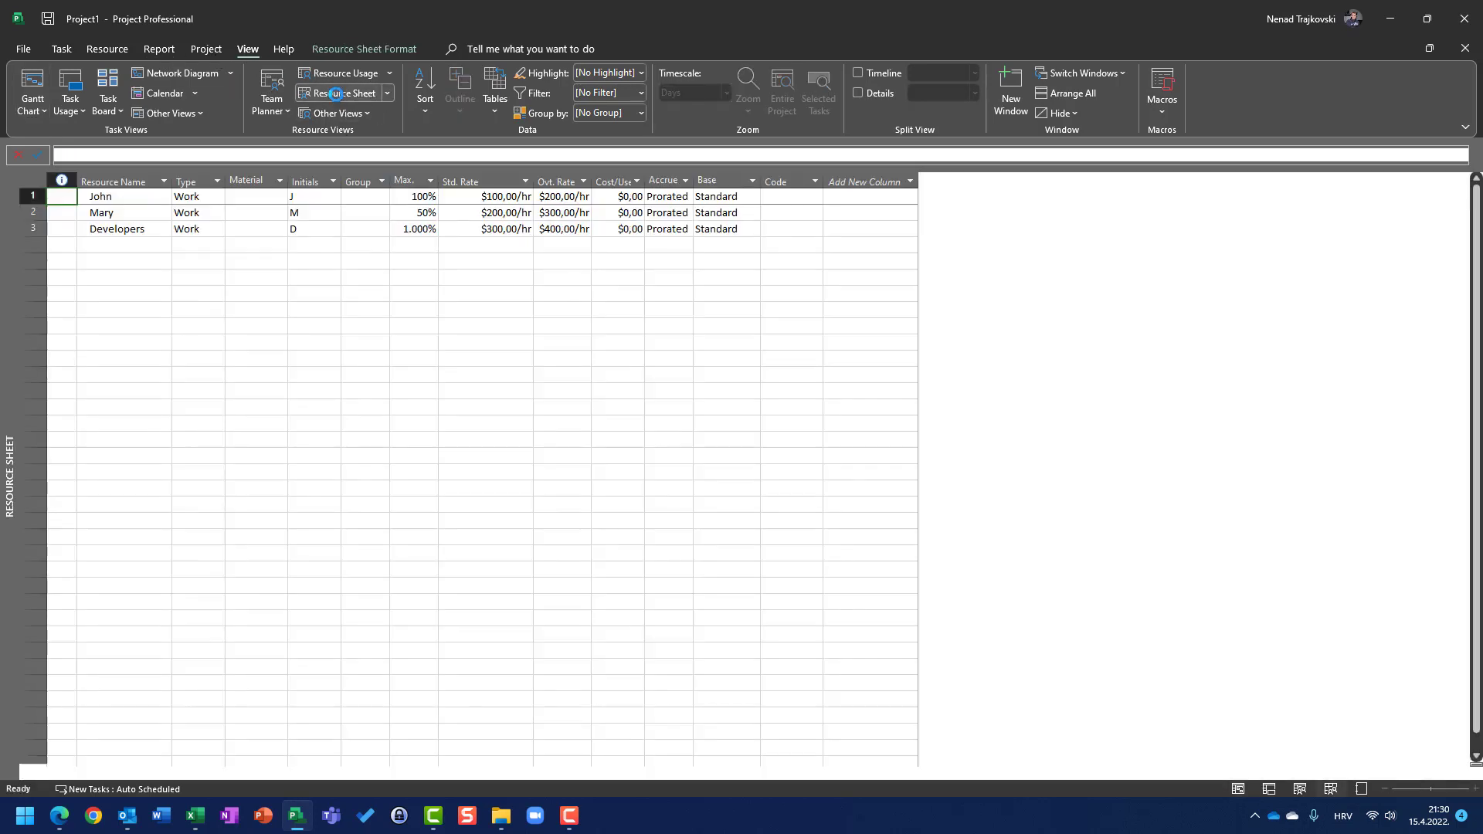
left_click(111, 199)
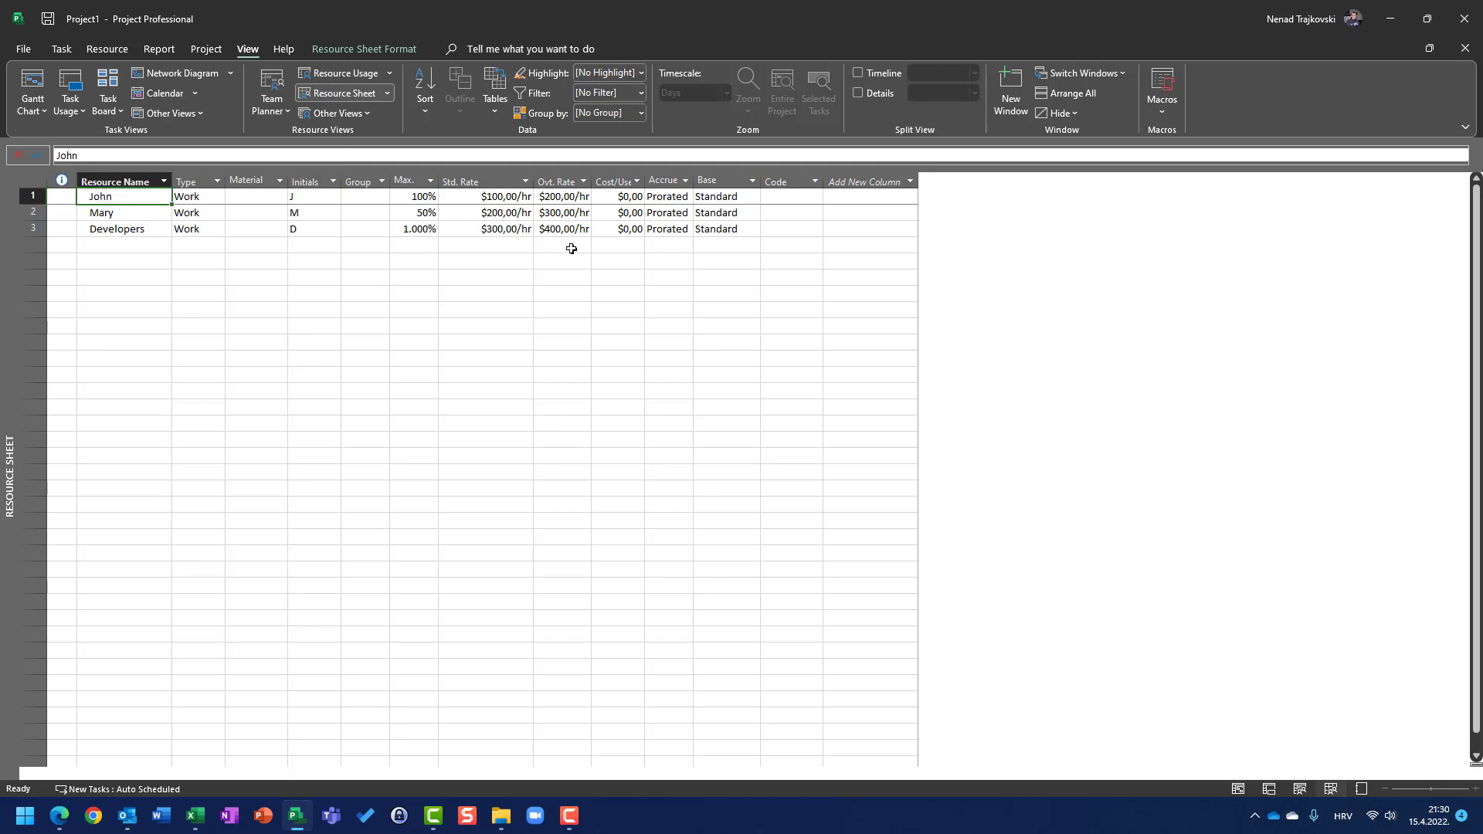
key("Down")
key("Down")
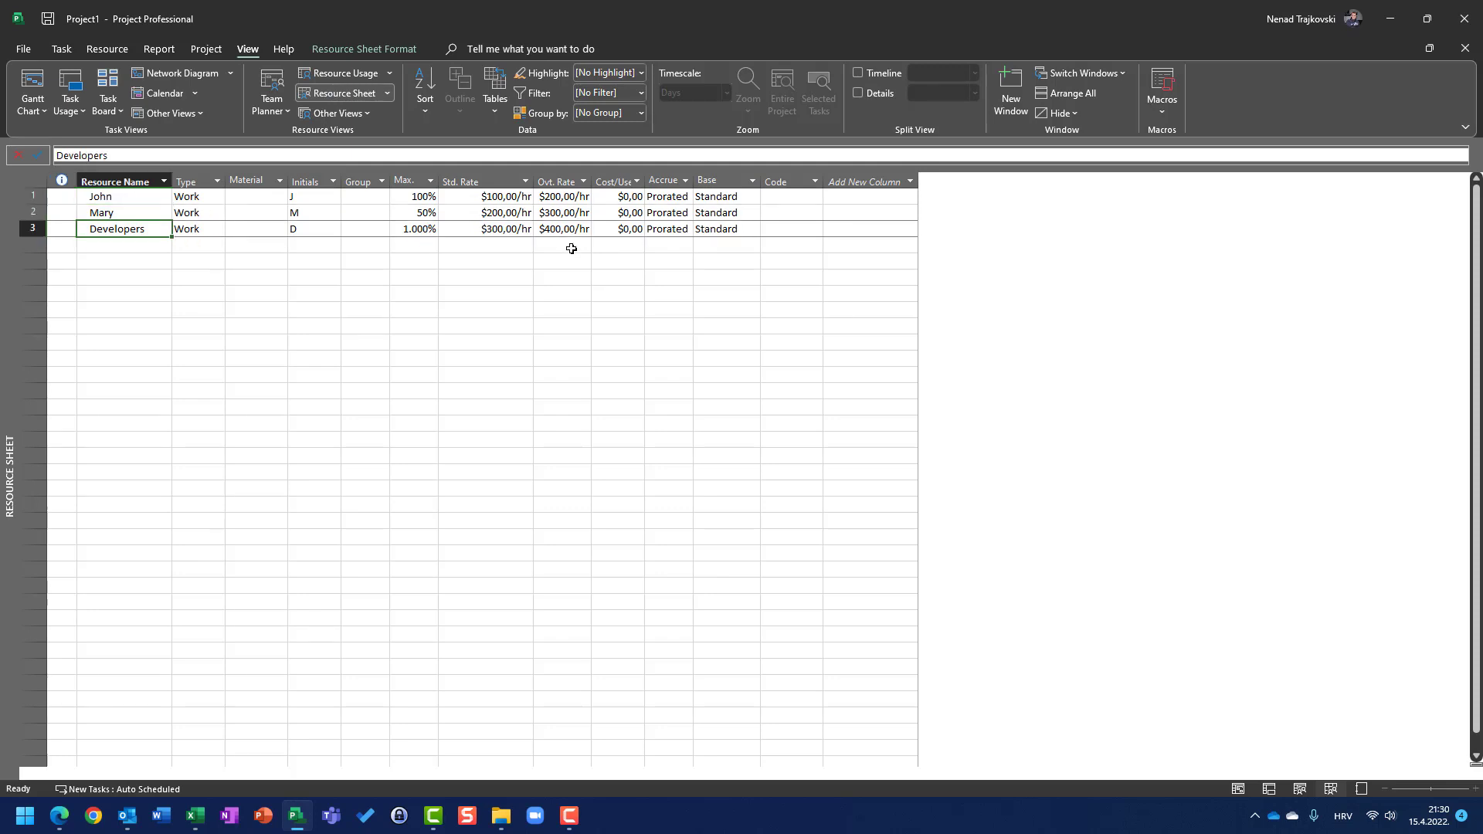
key("Up")
key("Up")
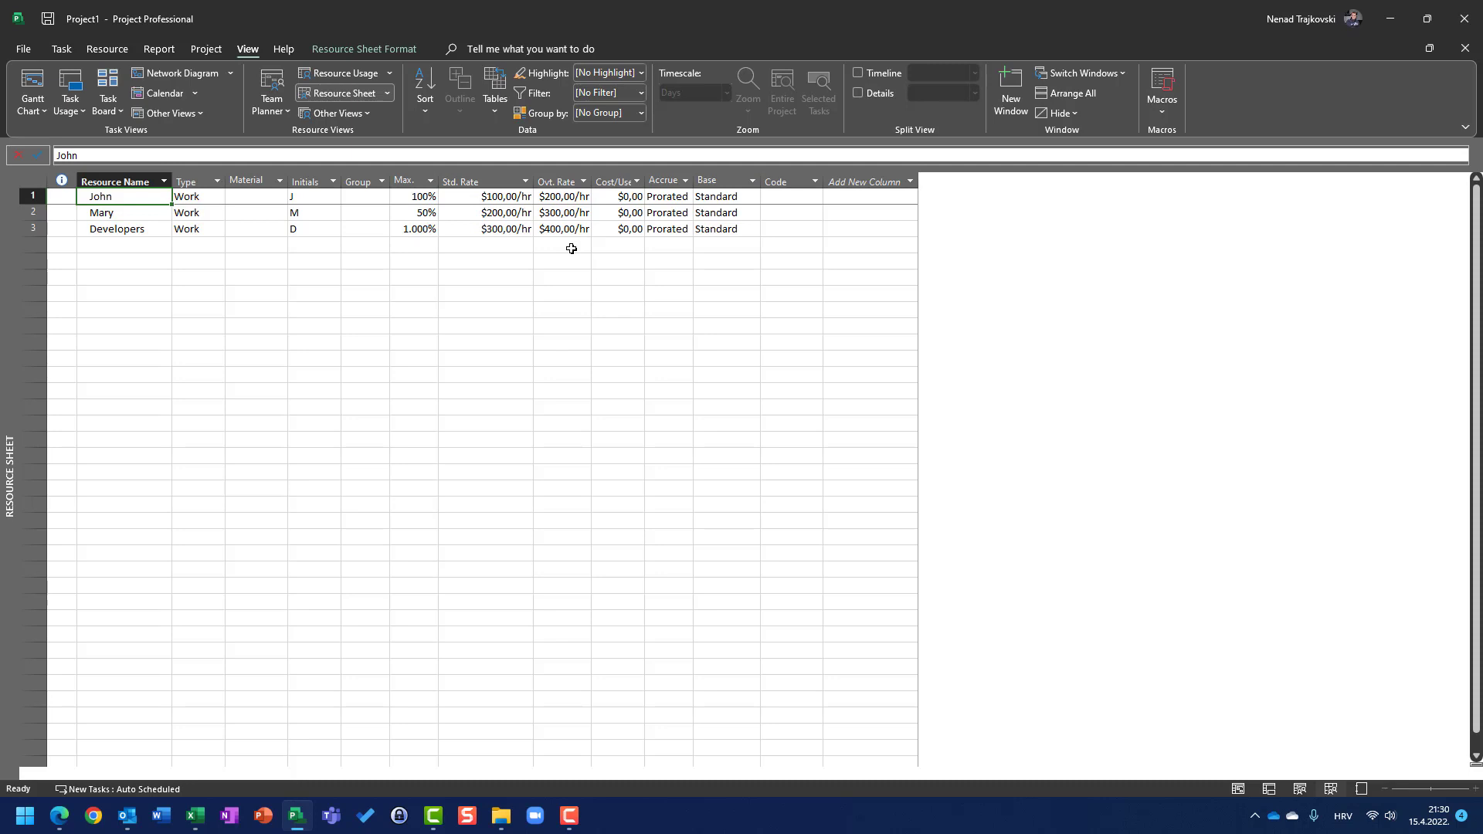
key("Right")
key("Right")
key("Right")
key("Right")
key("Right")
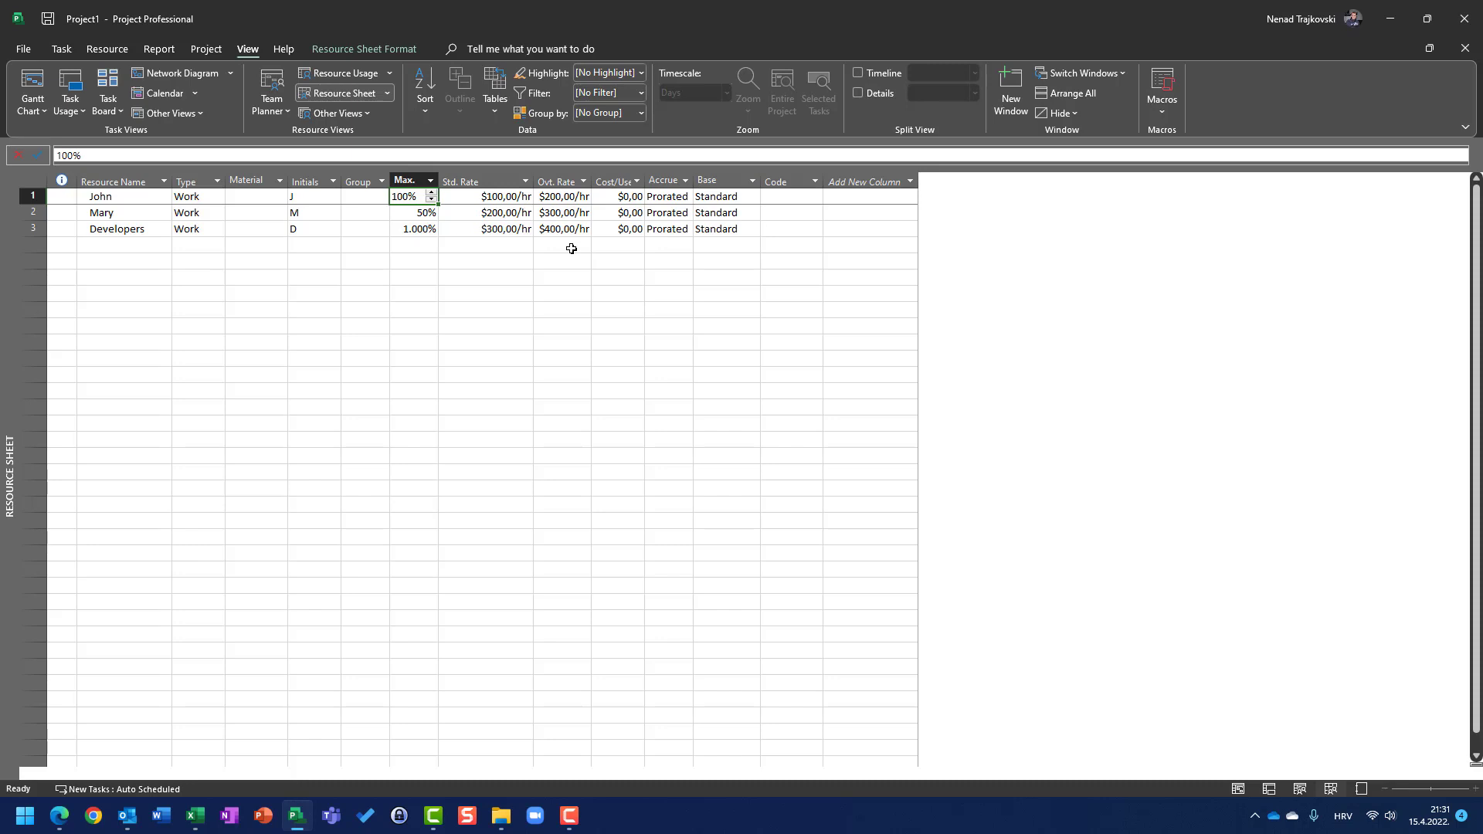
Examine the Monday-to-Friday default work week in the first resource's working-time calendar, leaving it without changes
left_click(101, 199)
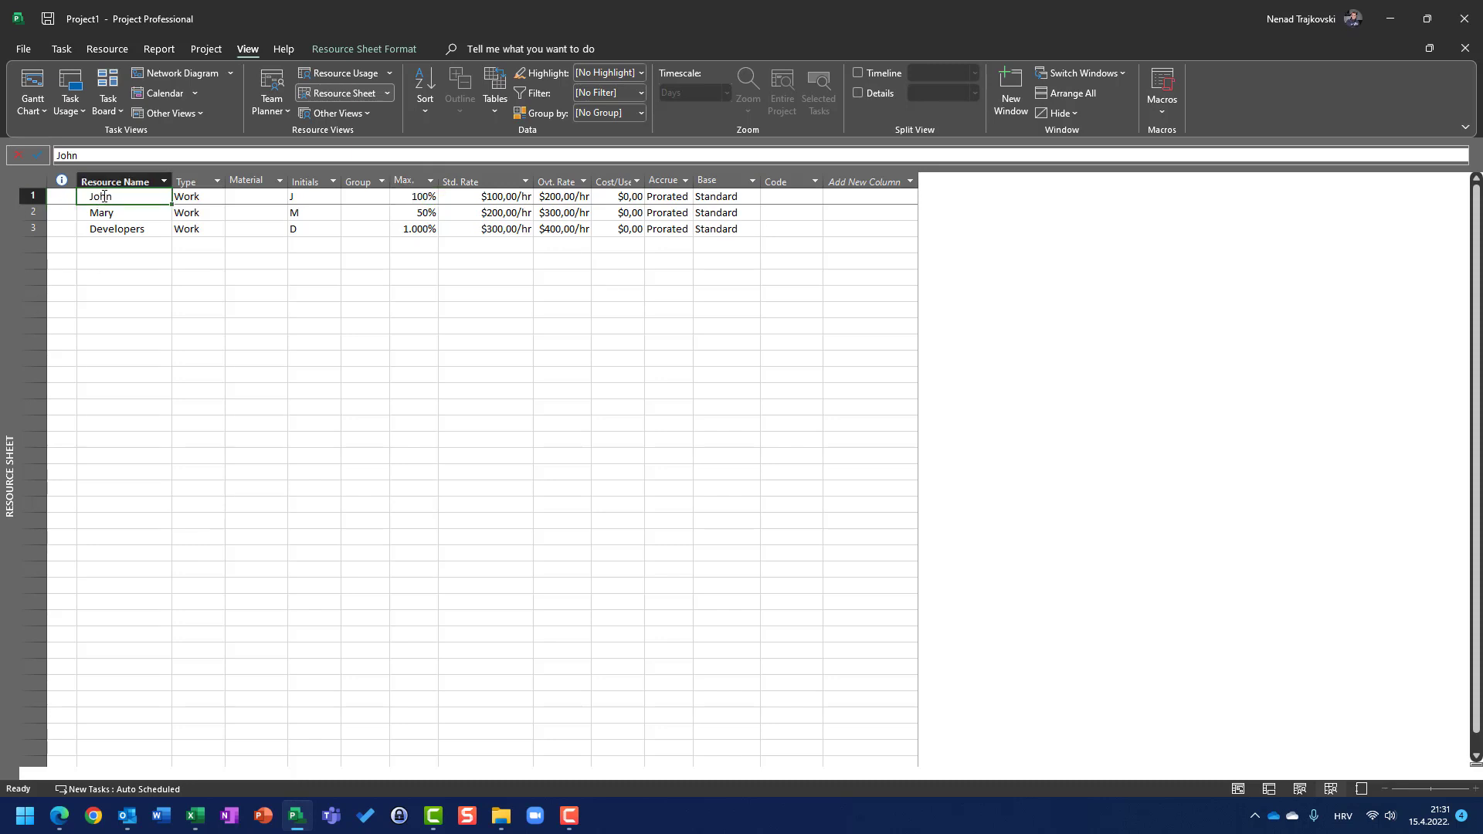
left_click(204, 49)
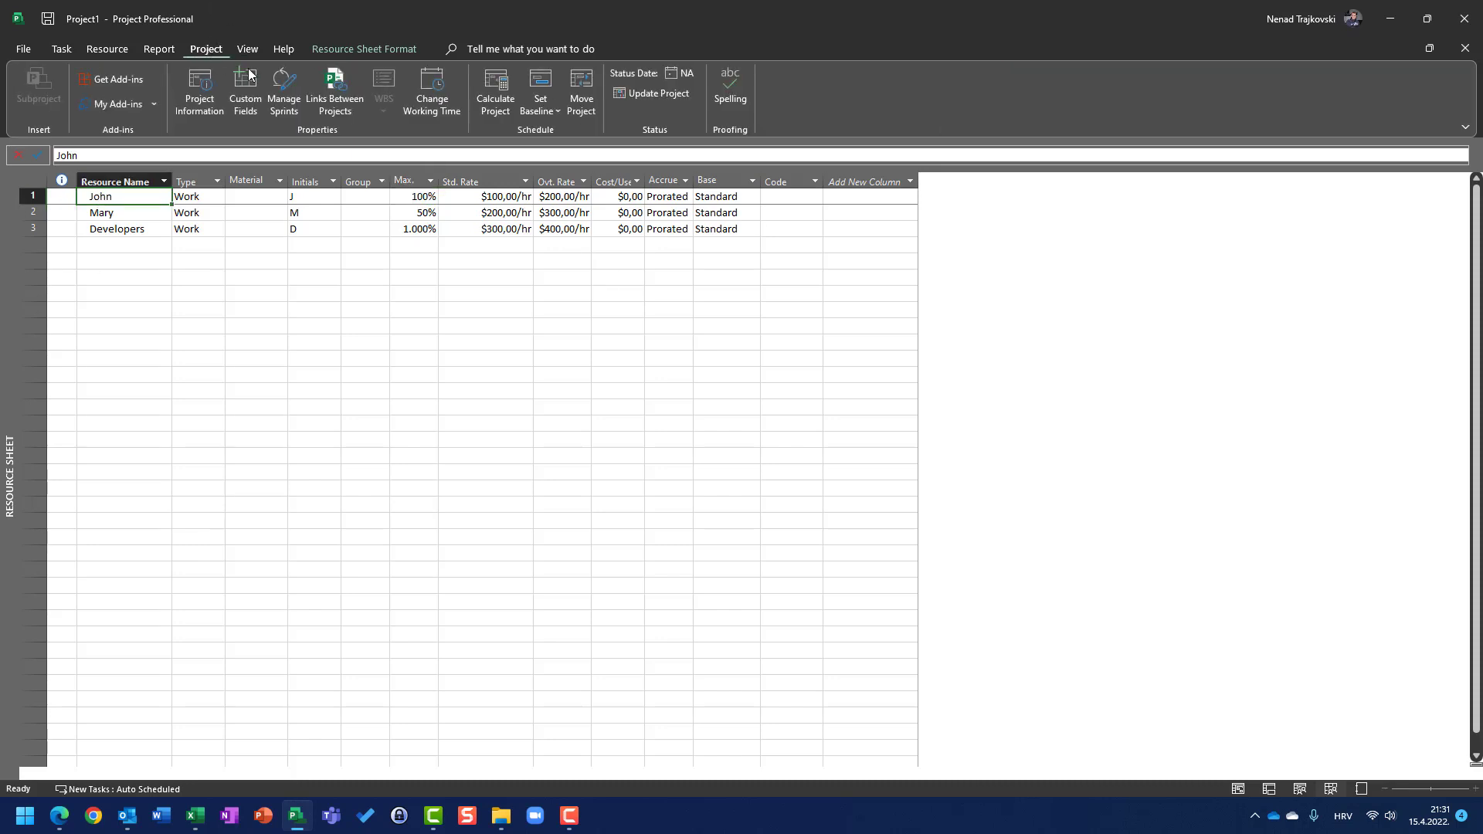
left_click(425, 92)
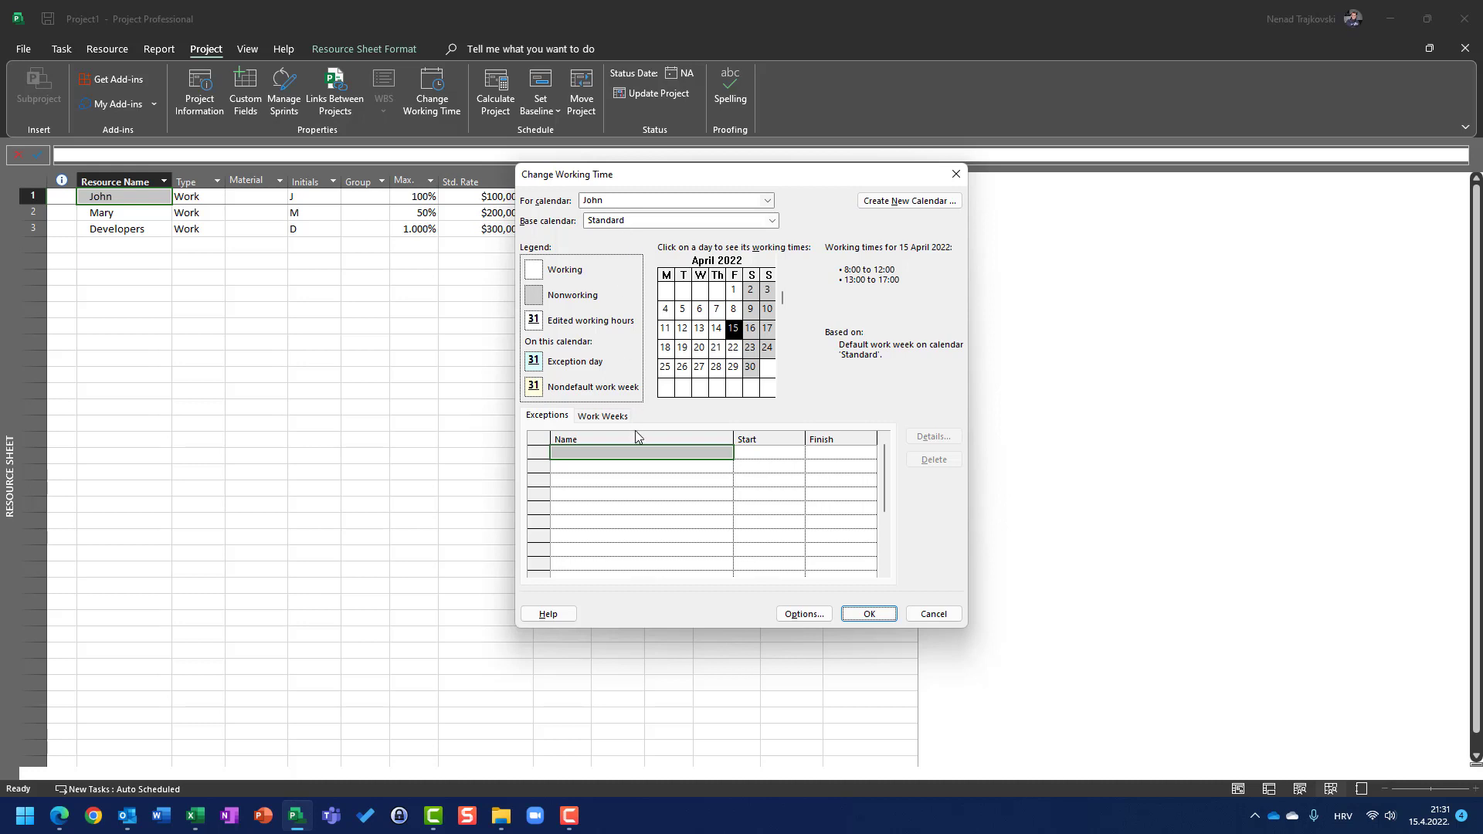
left_click(602, 416)
left_click(933, 437)
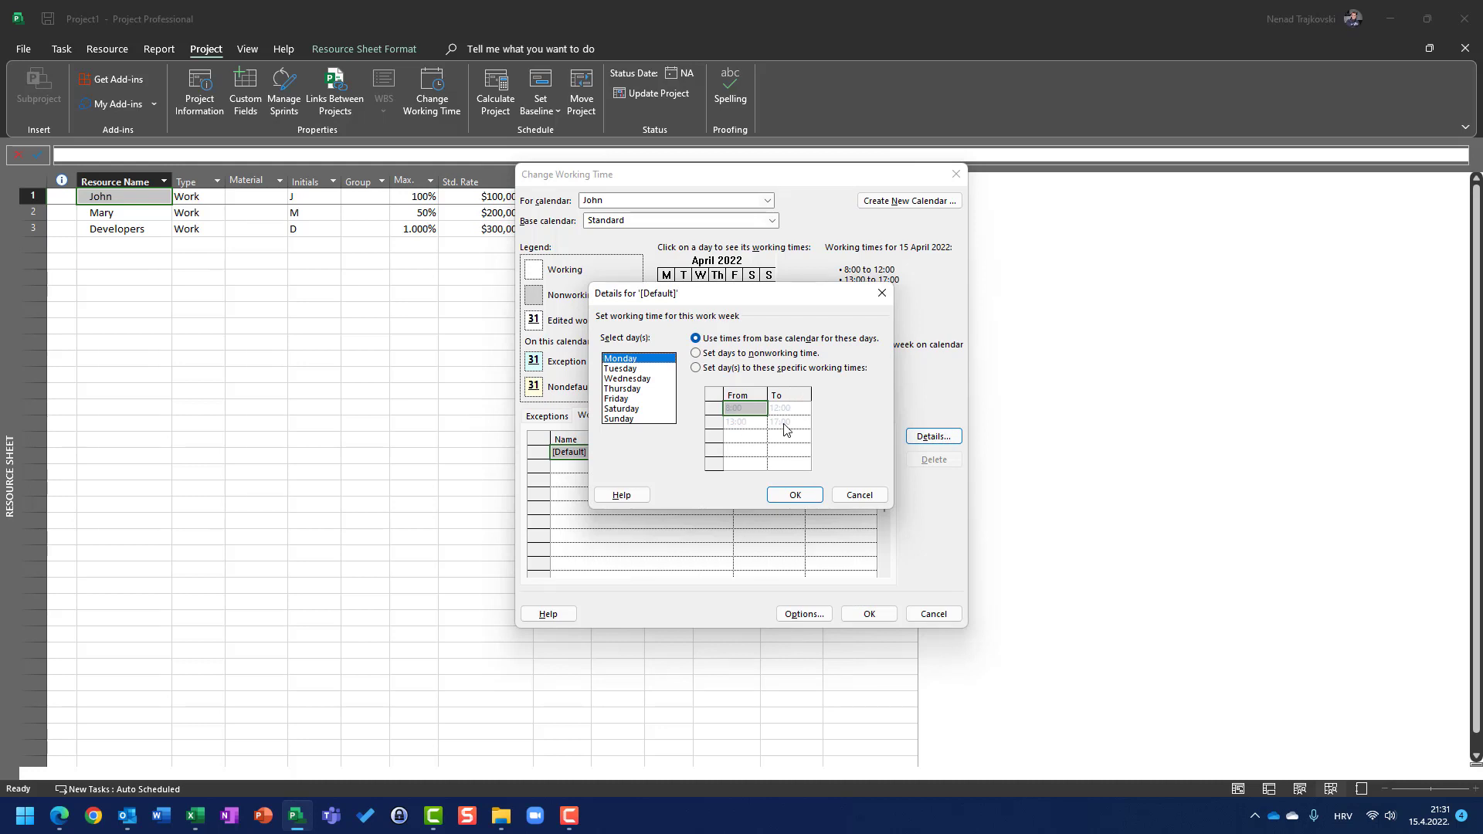
left_click(627, 402, "shift")
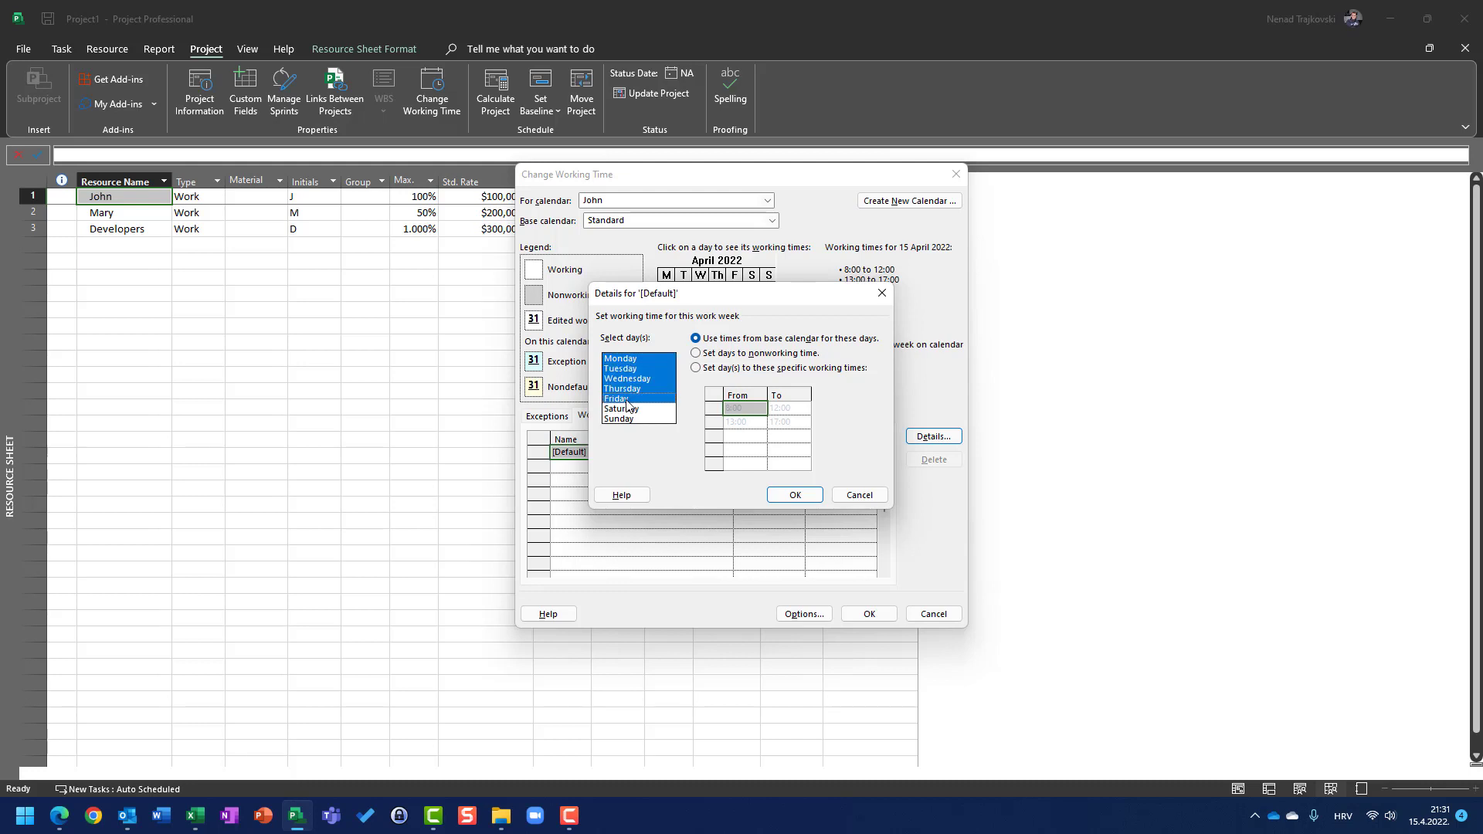
key("Escape")
left_click(932, 613)
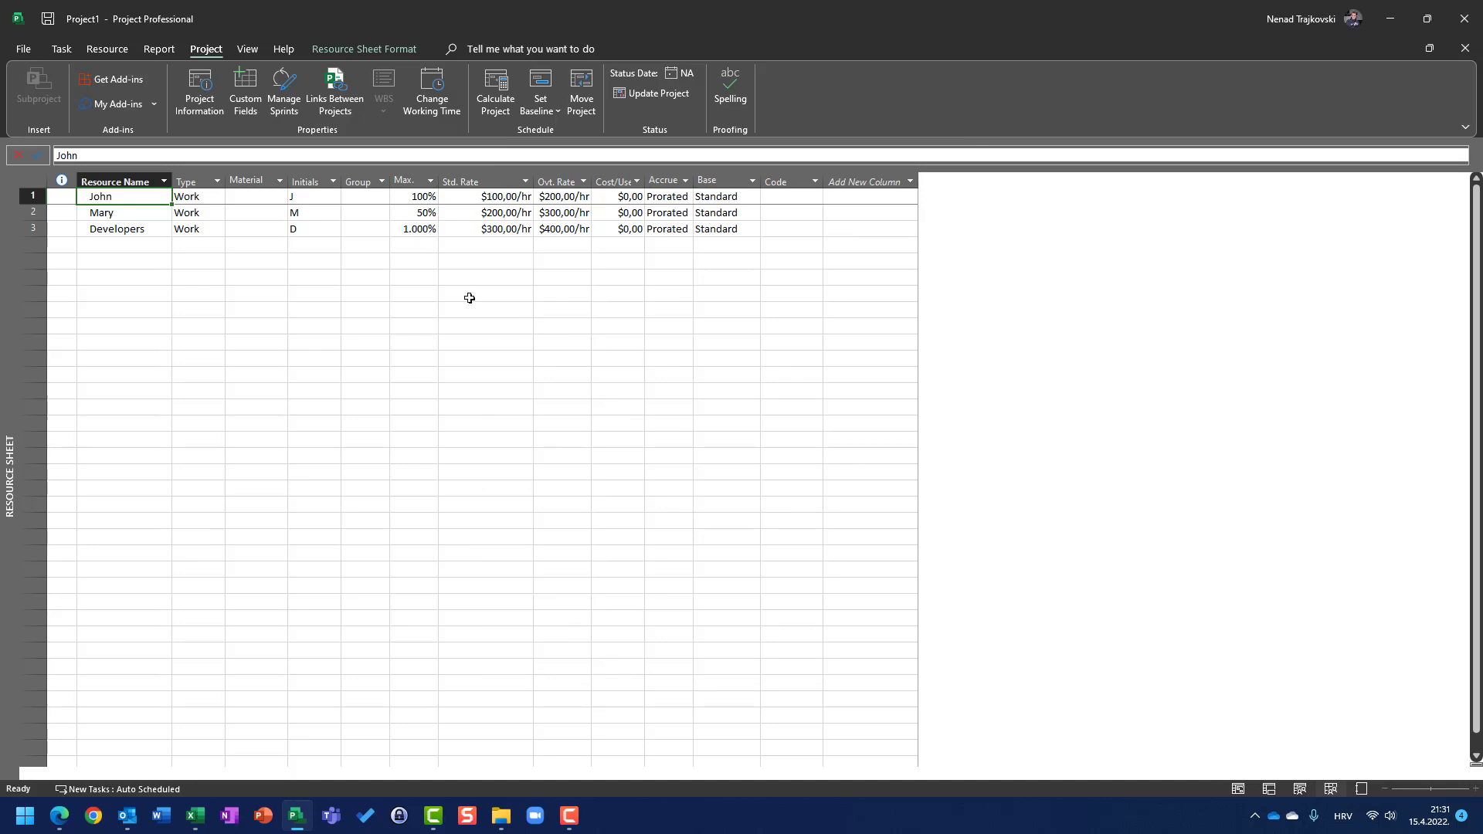
Compare the maximum units of each of the three resources in the Resource Sheet
left_click(424, 200)
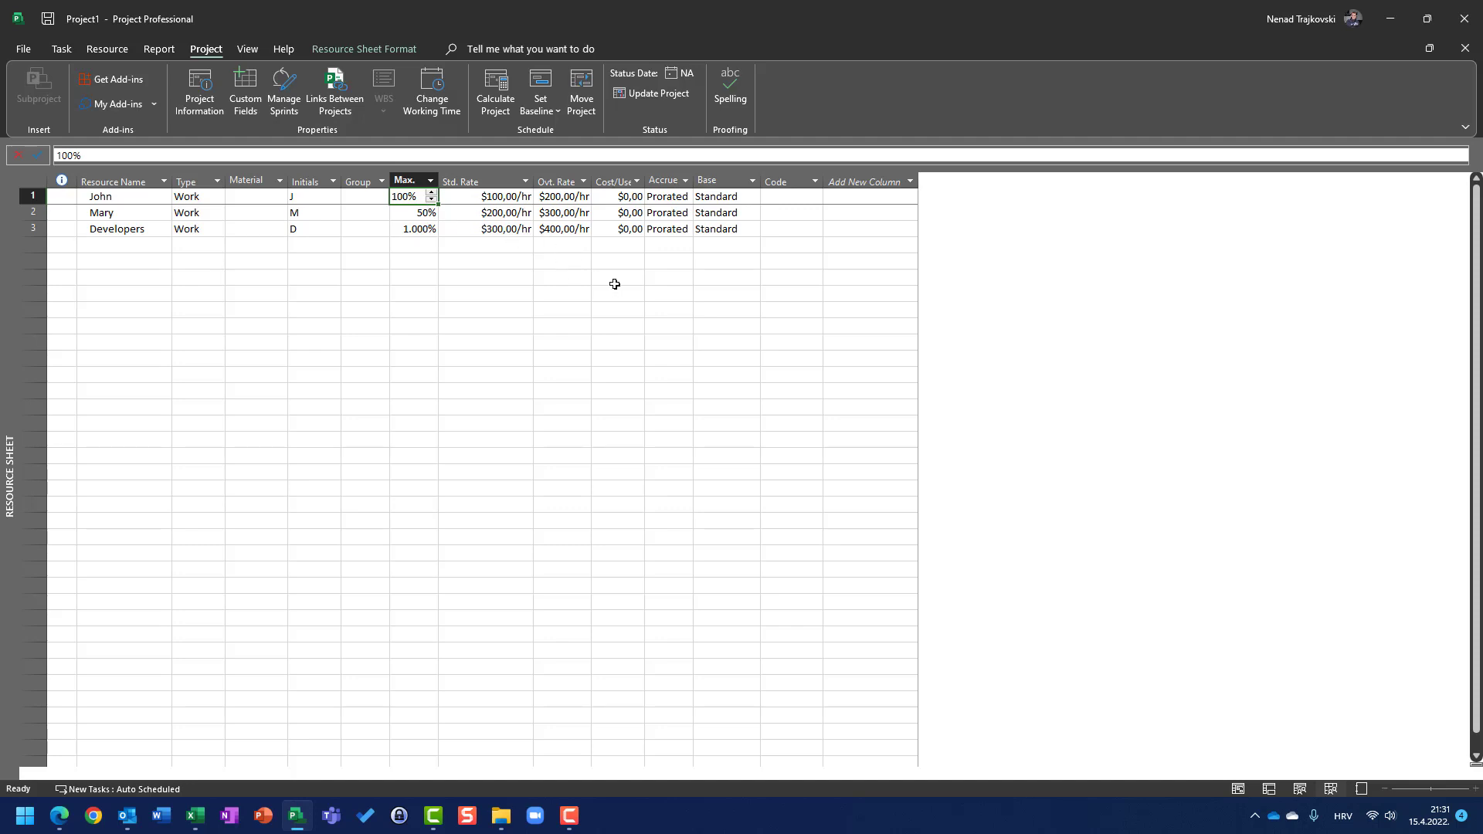
key("Down")
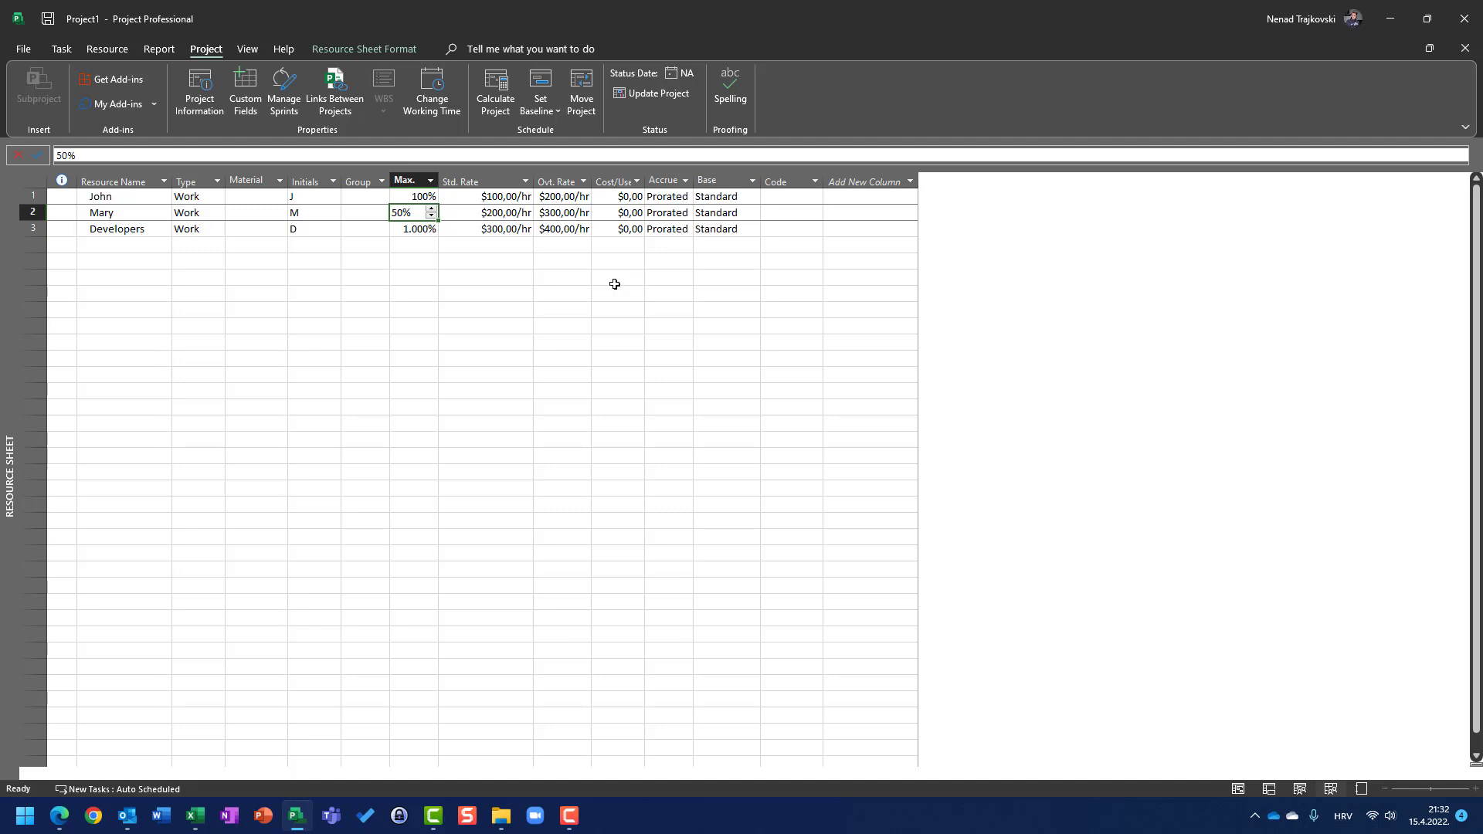
key("Return")
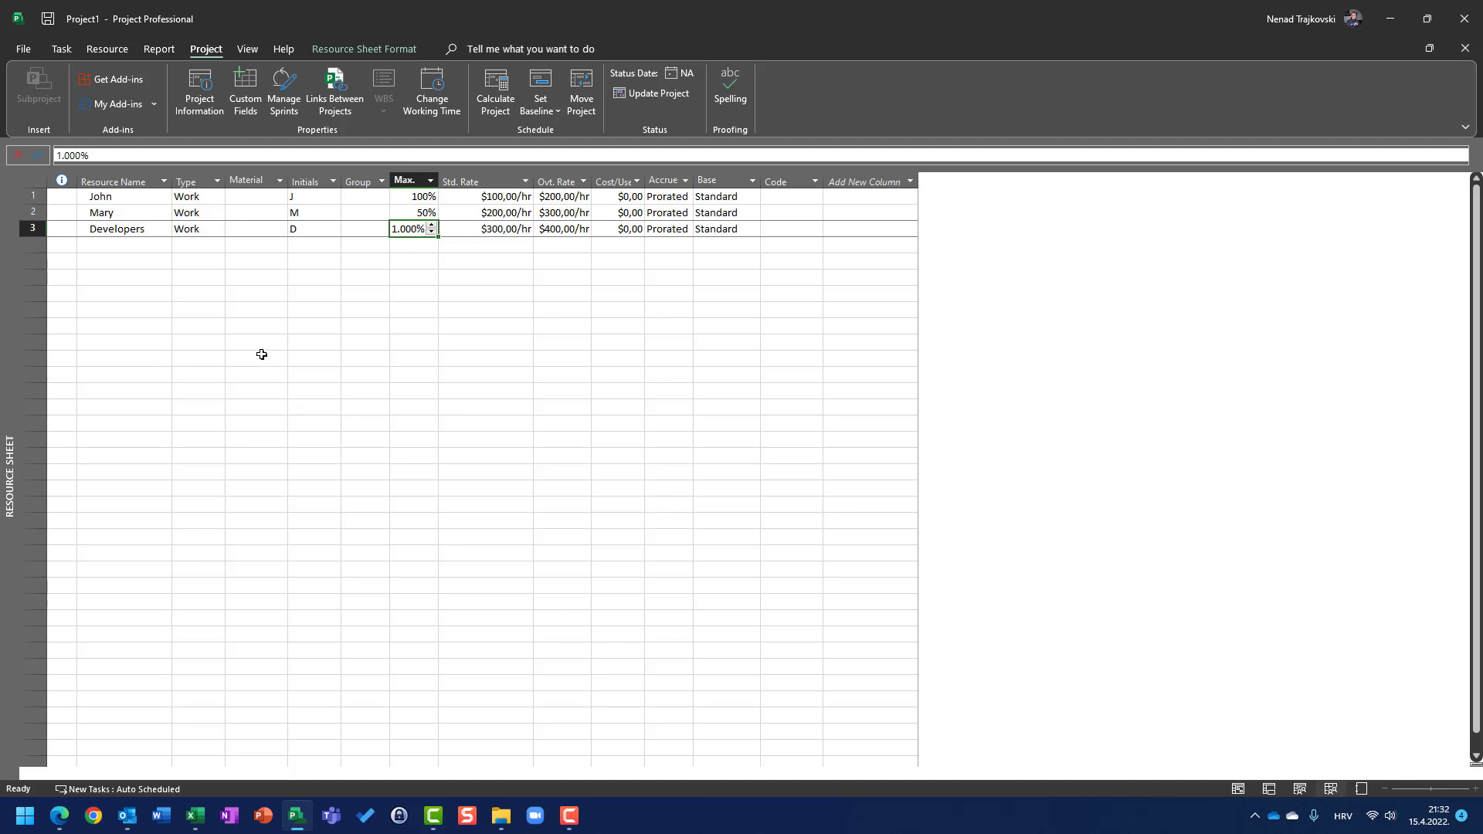
left_click(122, 197)
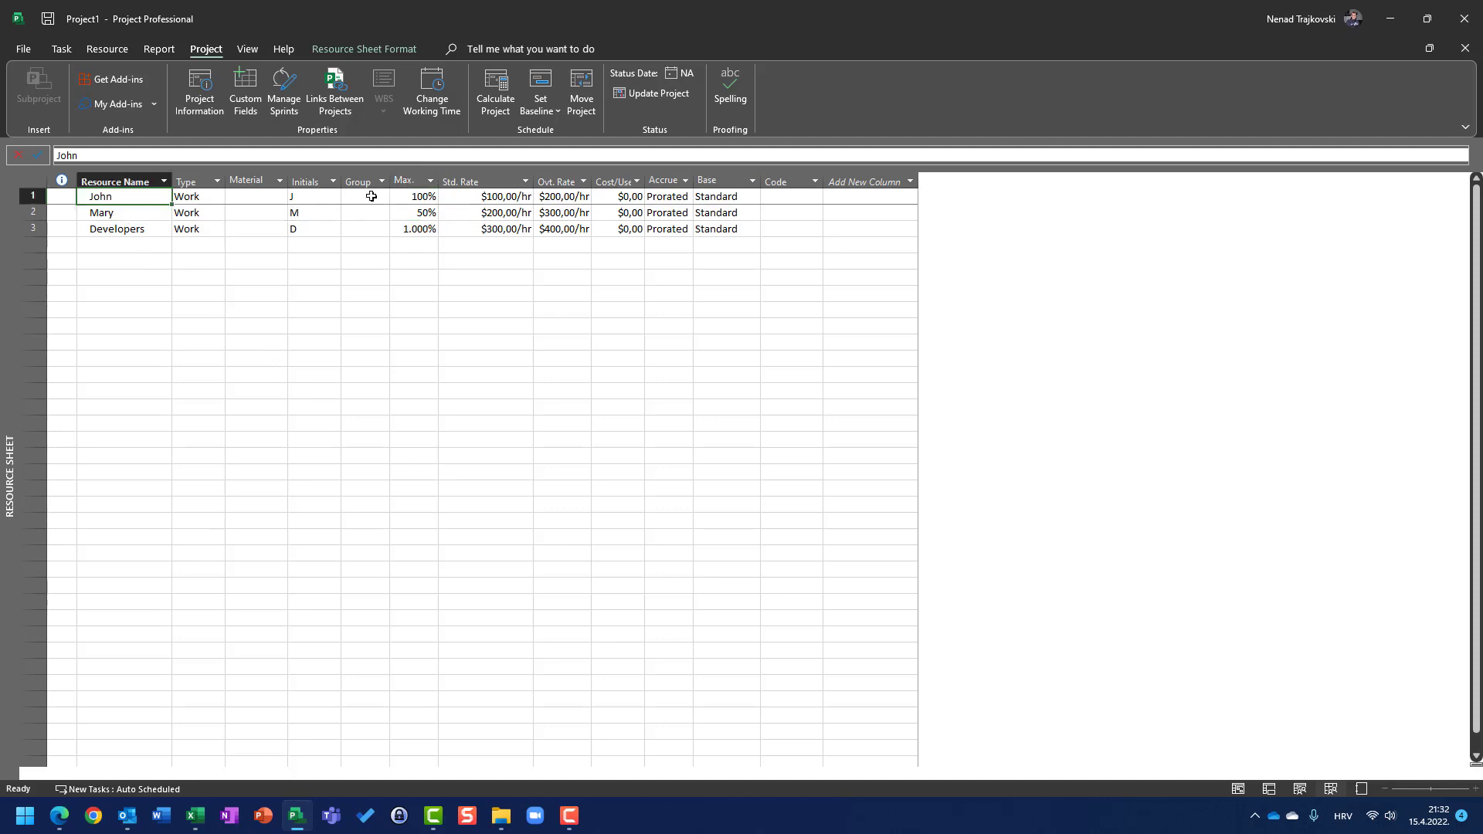
left_click(407, 197)
left_click(120, 213)
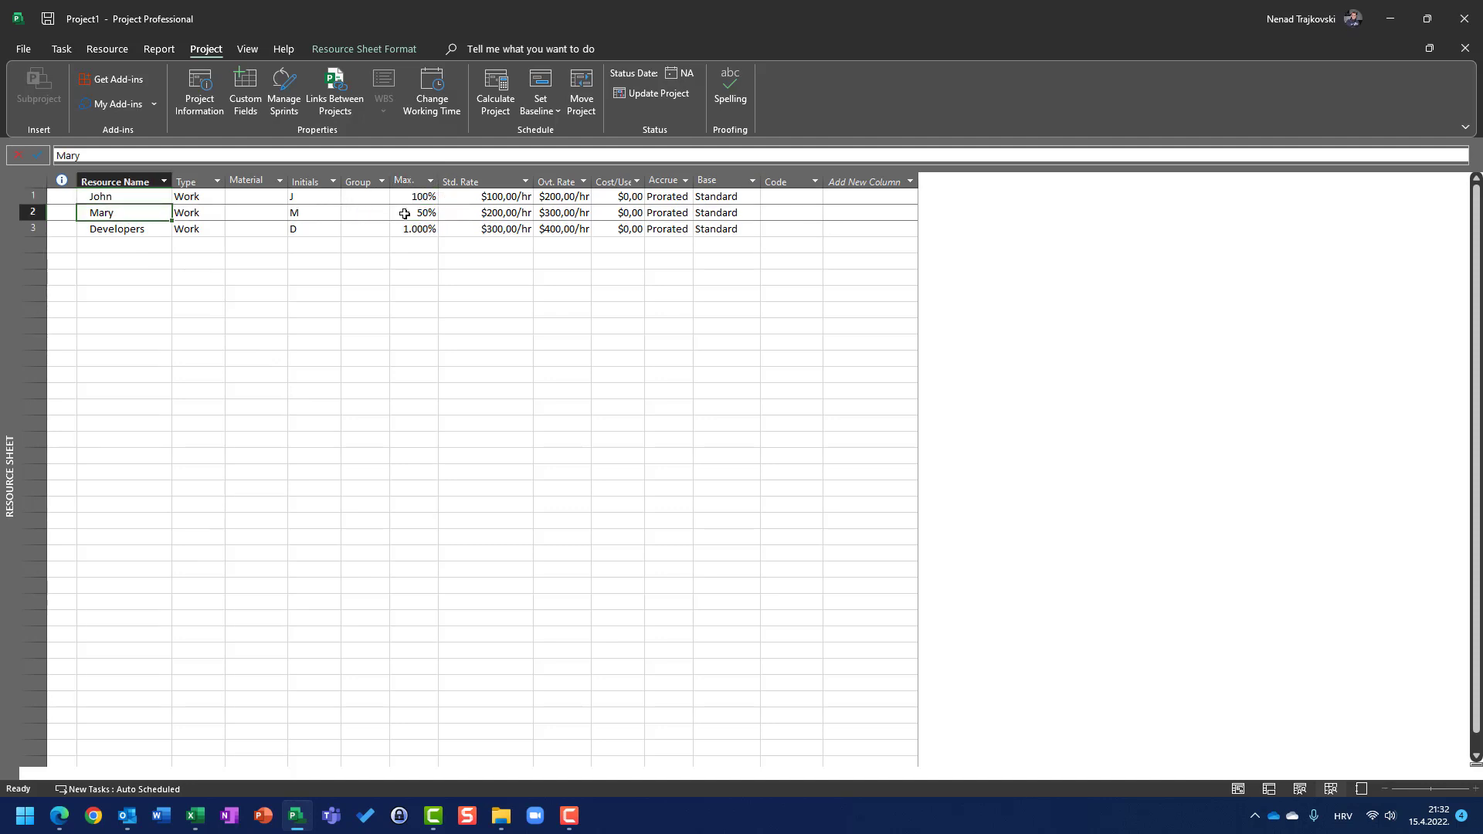
left_click(407, 212)
left_click(117, 230)
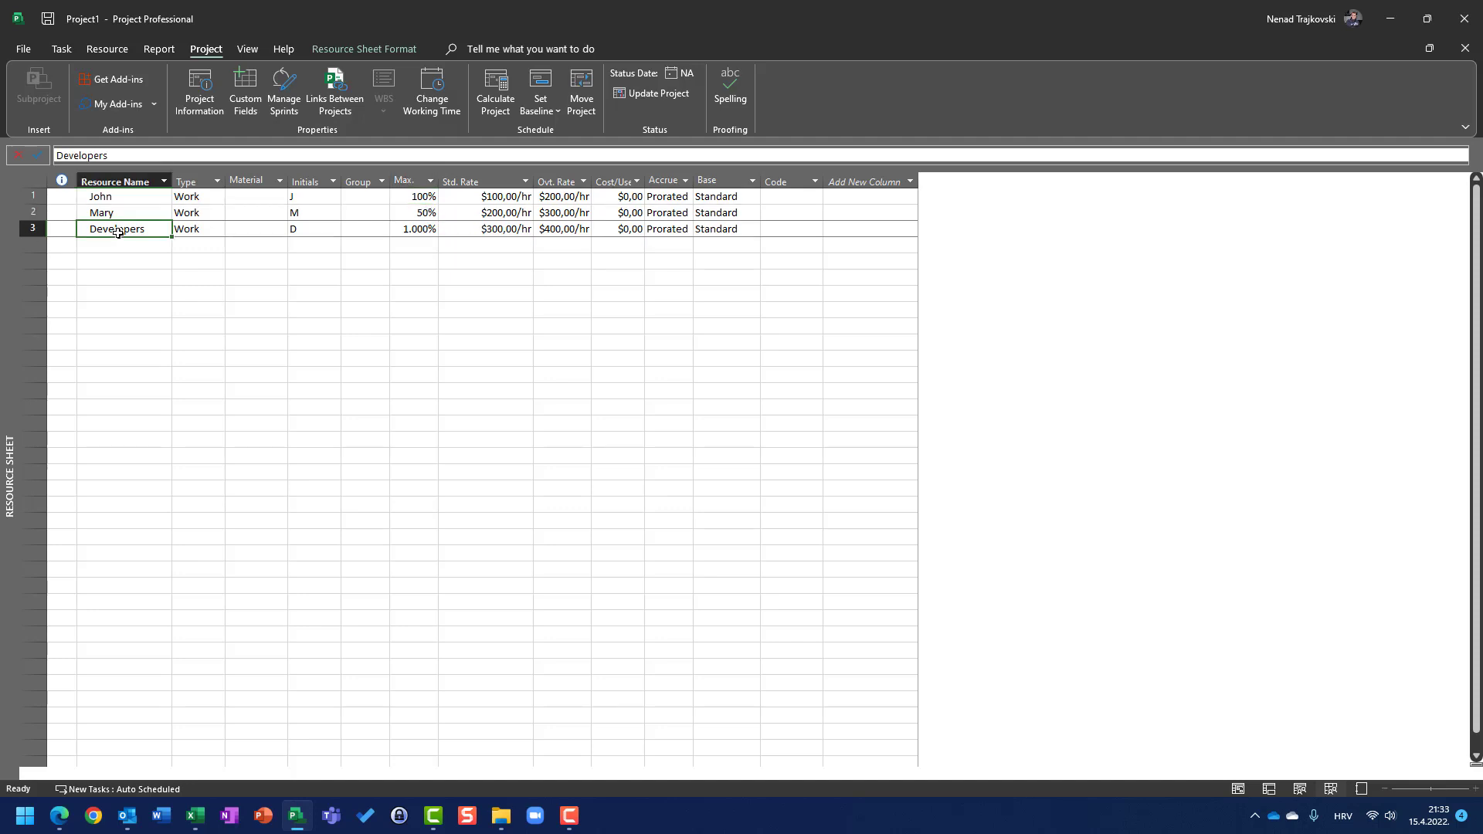
left_click(413, 230)
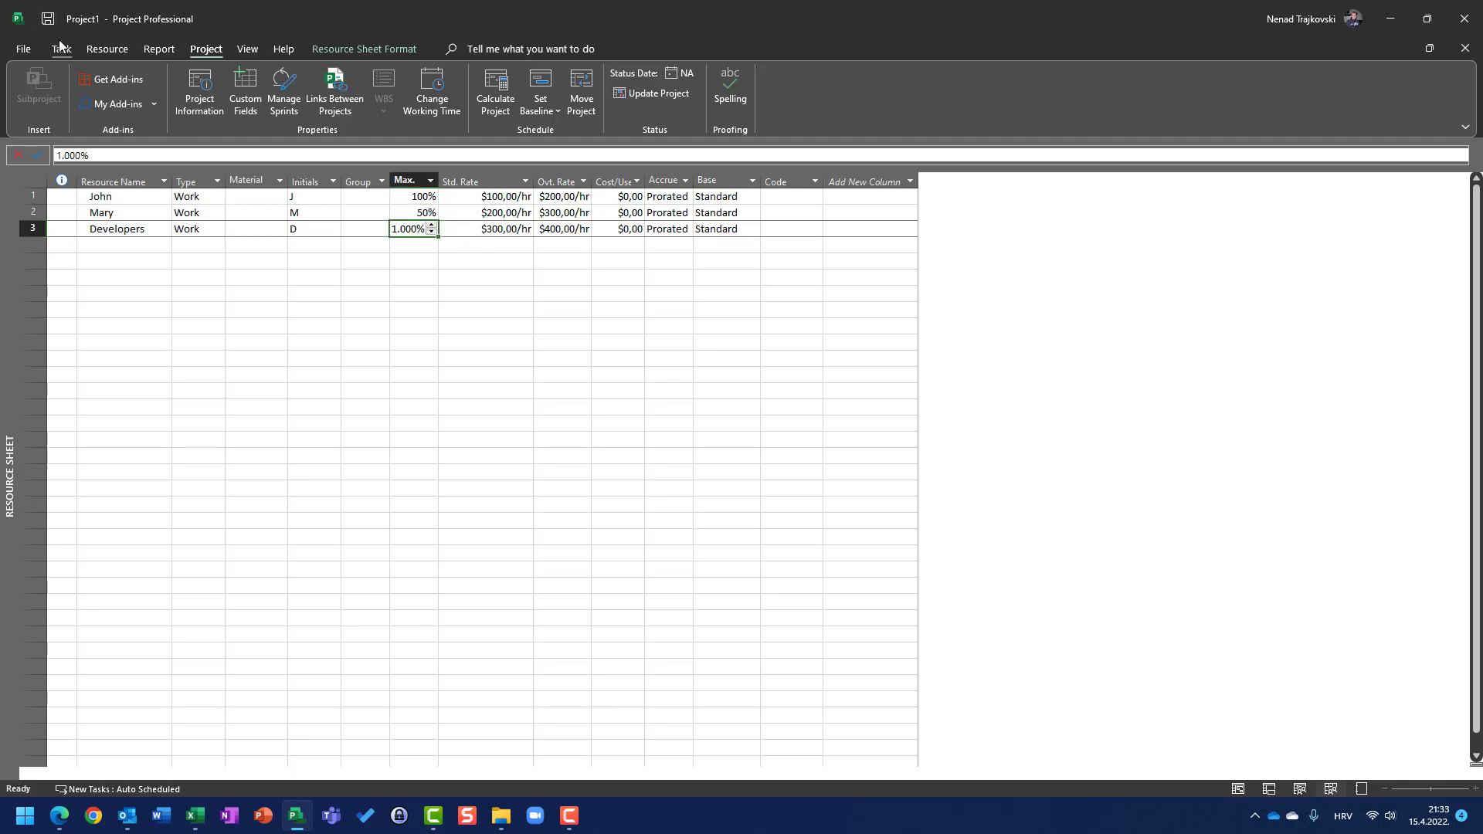
Switch to the Gantt Chart view and assign Developers and both individual resources to the task named Task
left_click(61, 49)
left_click(85, 110)
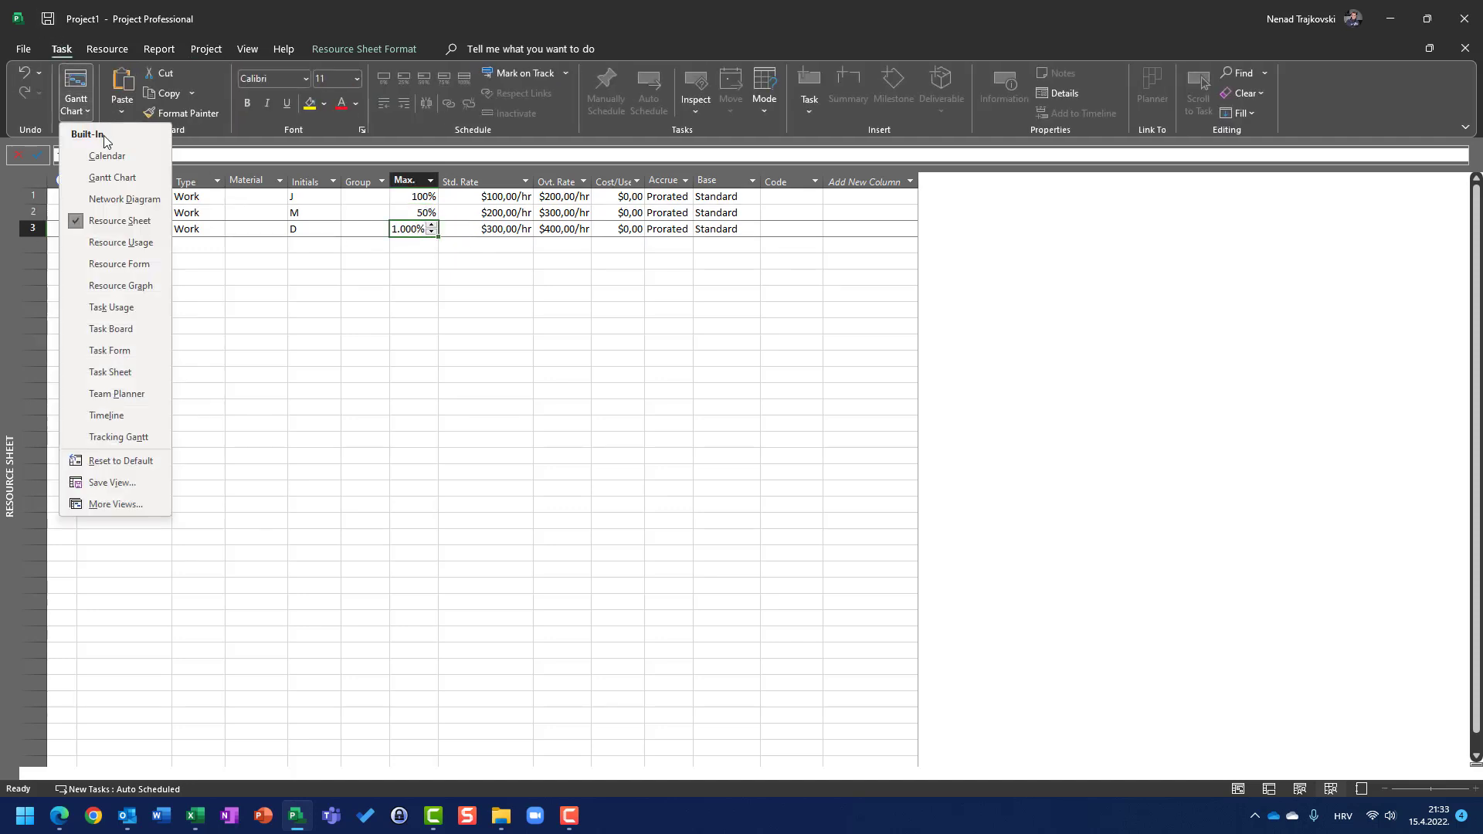
left_click(112, 177)
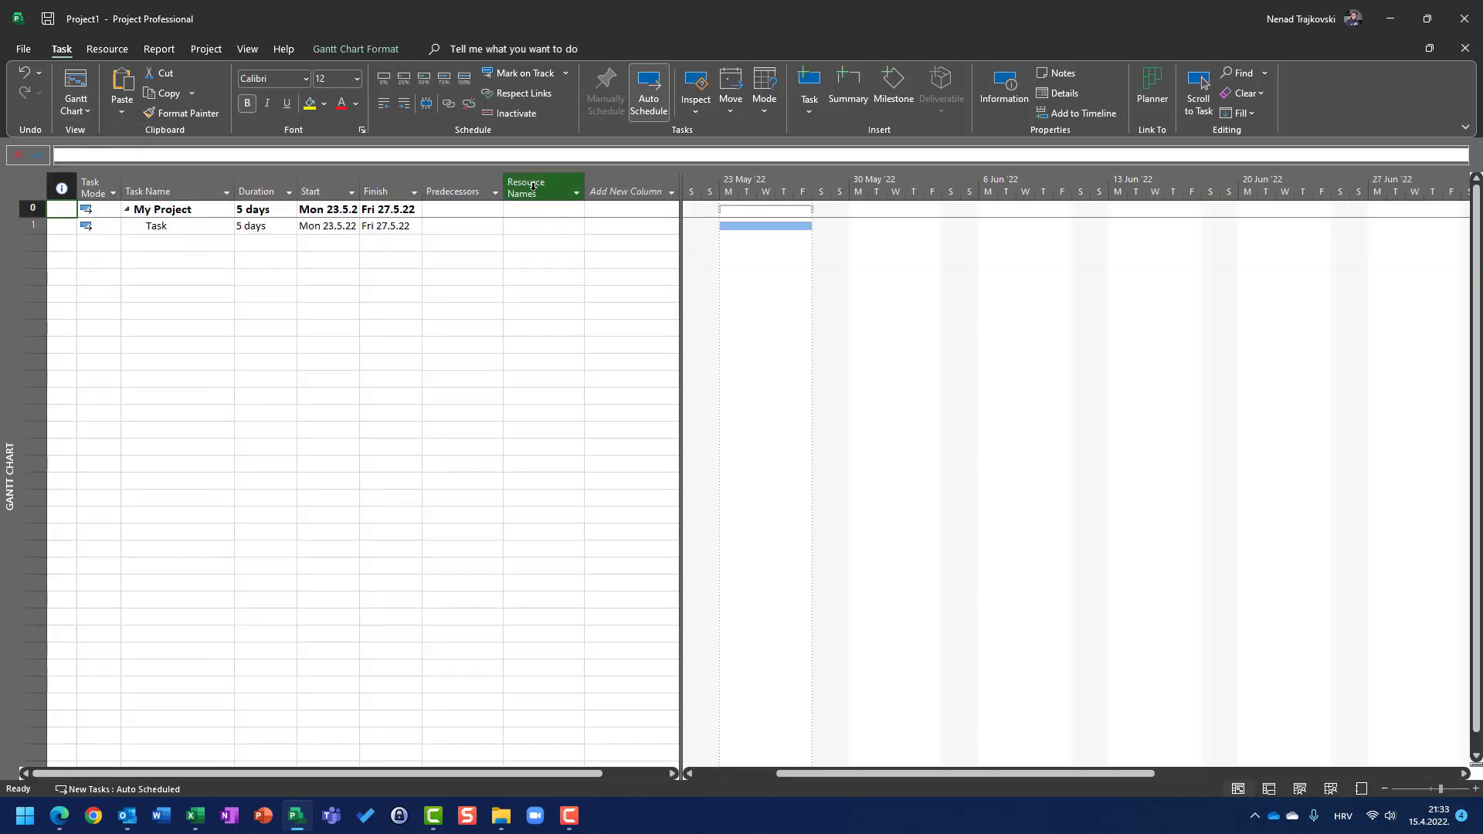
left_click(562, 228)
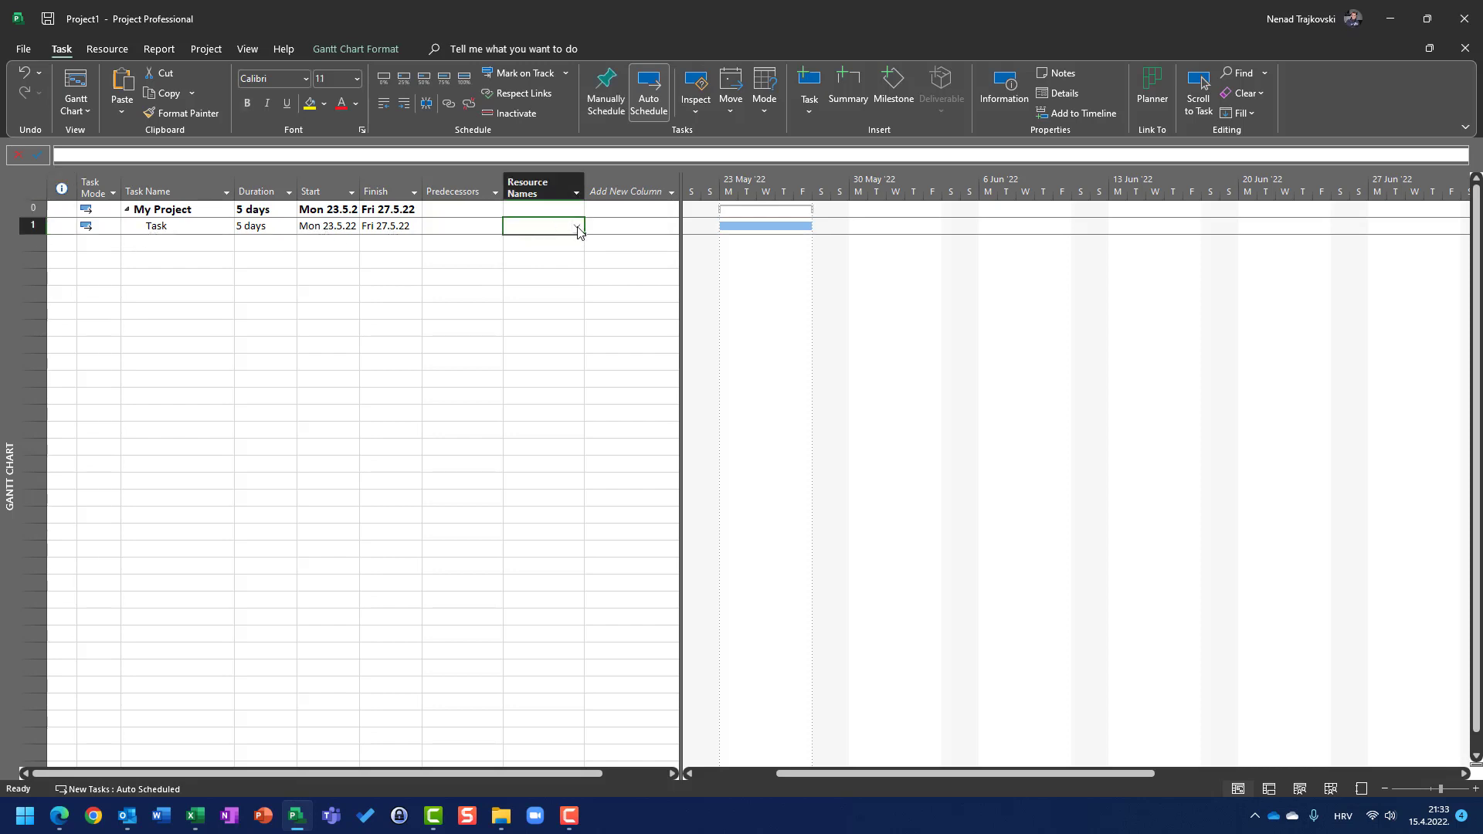
left_click(577, 227)
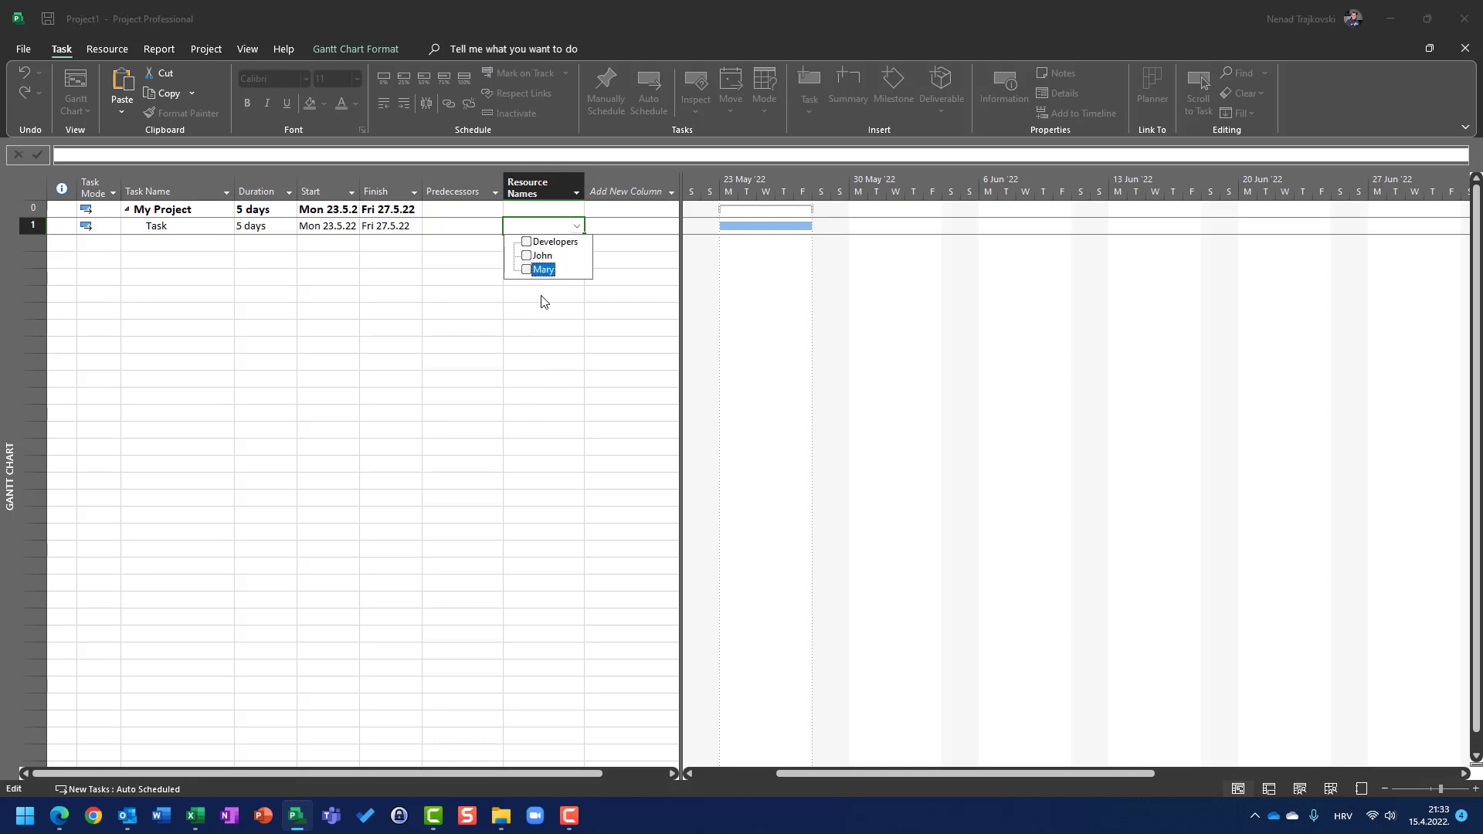
left_click(527, 256)
left_click(527, 269)
left_click(526, 243)
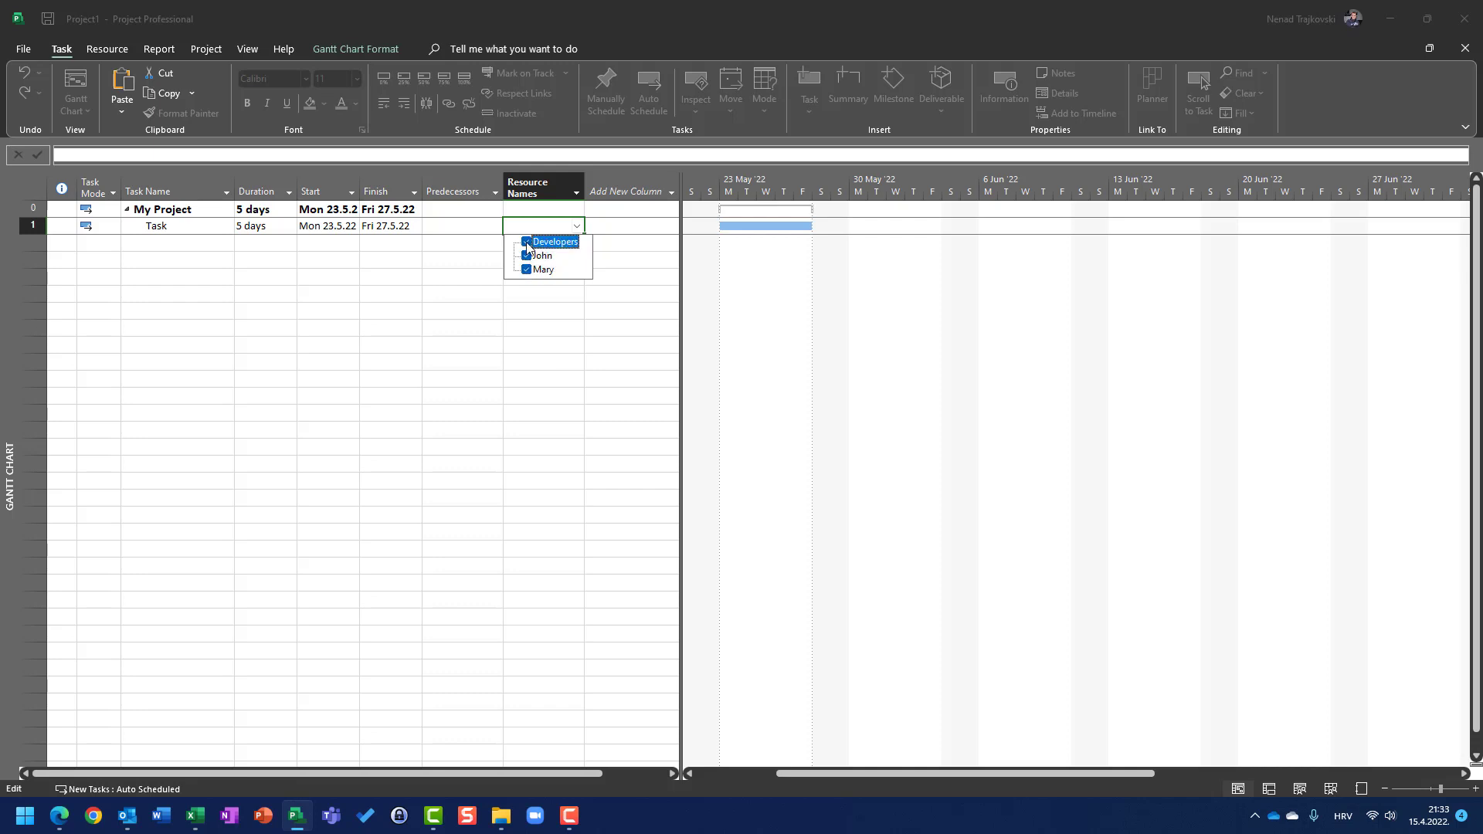
left_click(449, 305)
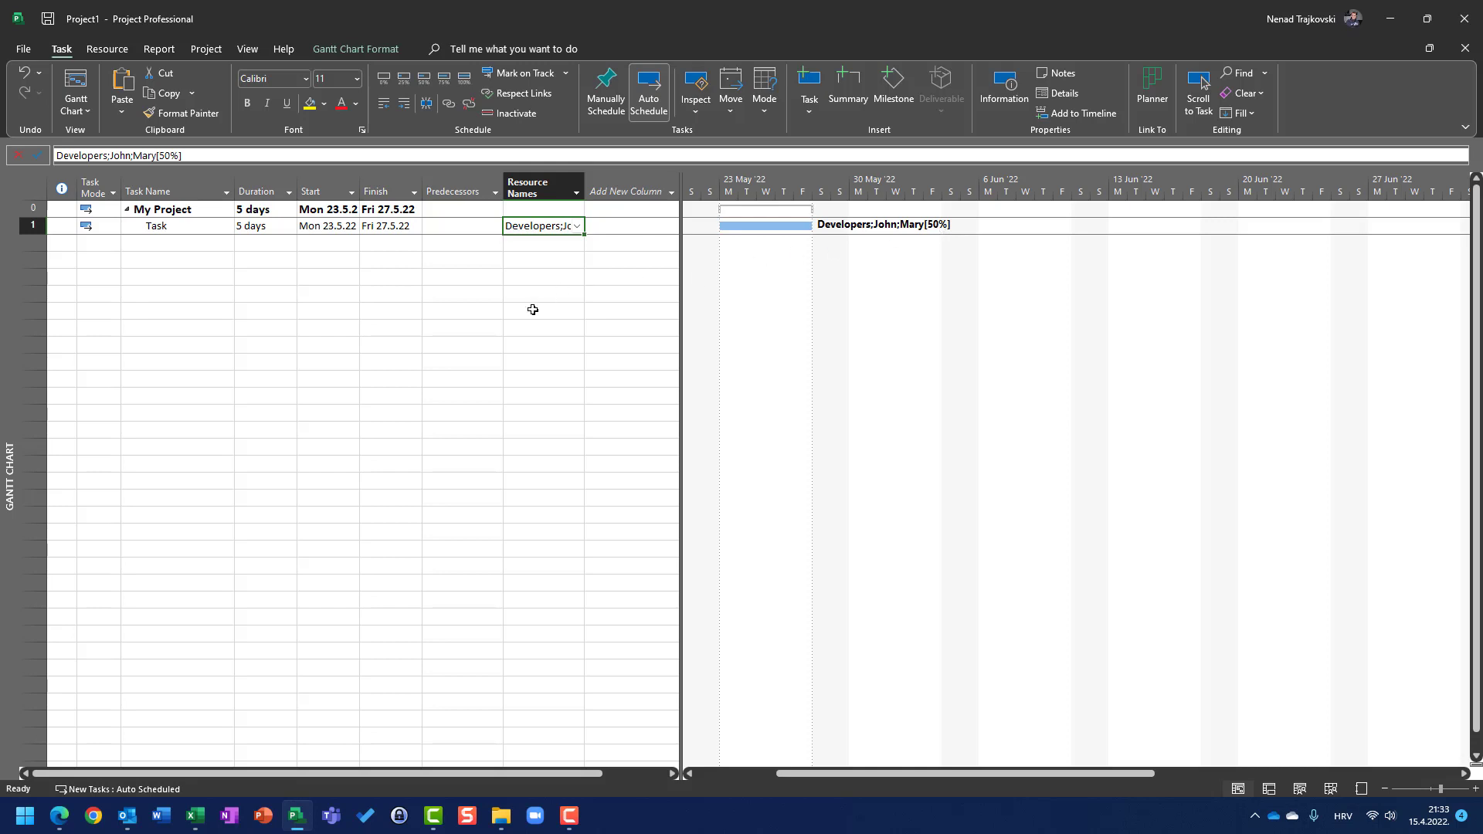
Widen the Resource Names column and check which resources are selected for the task, keeping the assignments
left_click_drag(585, 192, 639, 194)
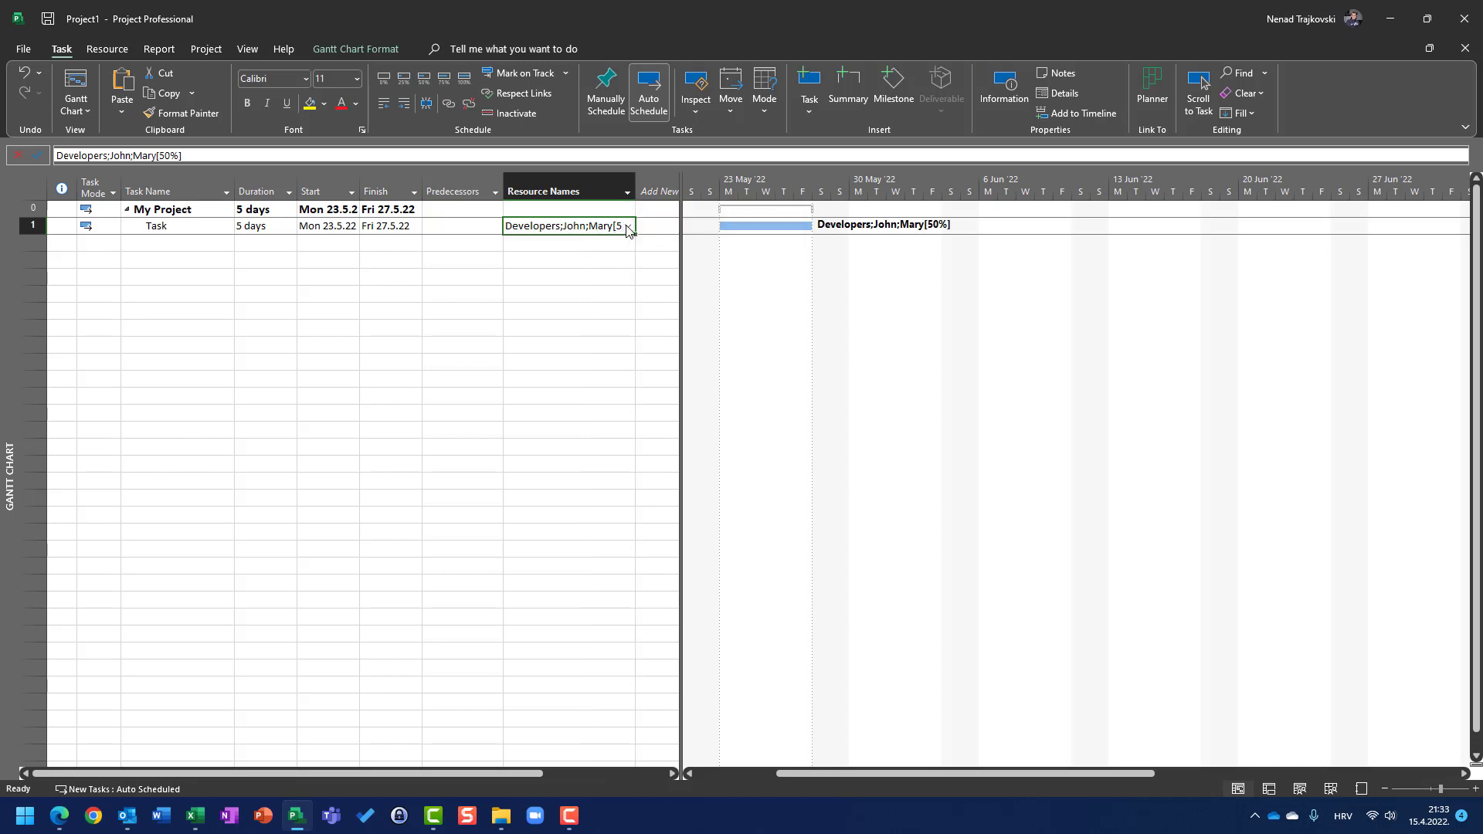
left_click(627, 226)
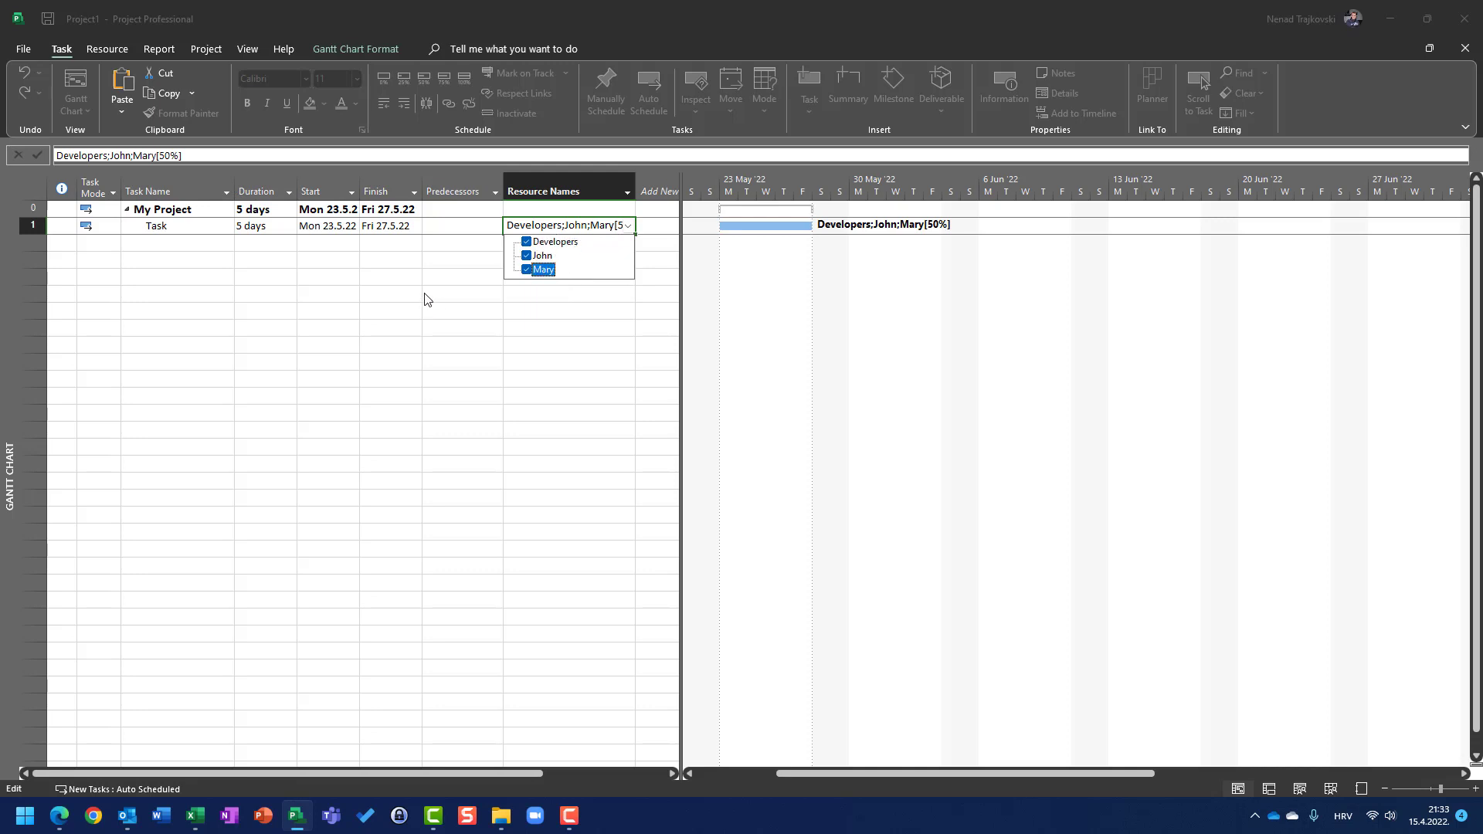
left_click(331, 298)
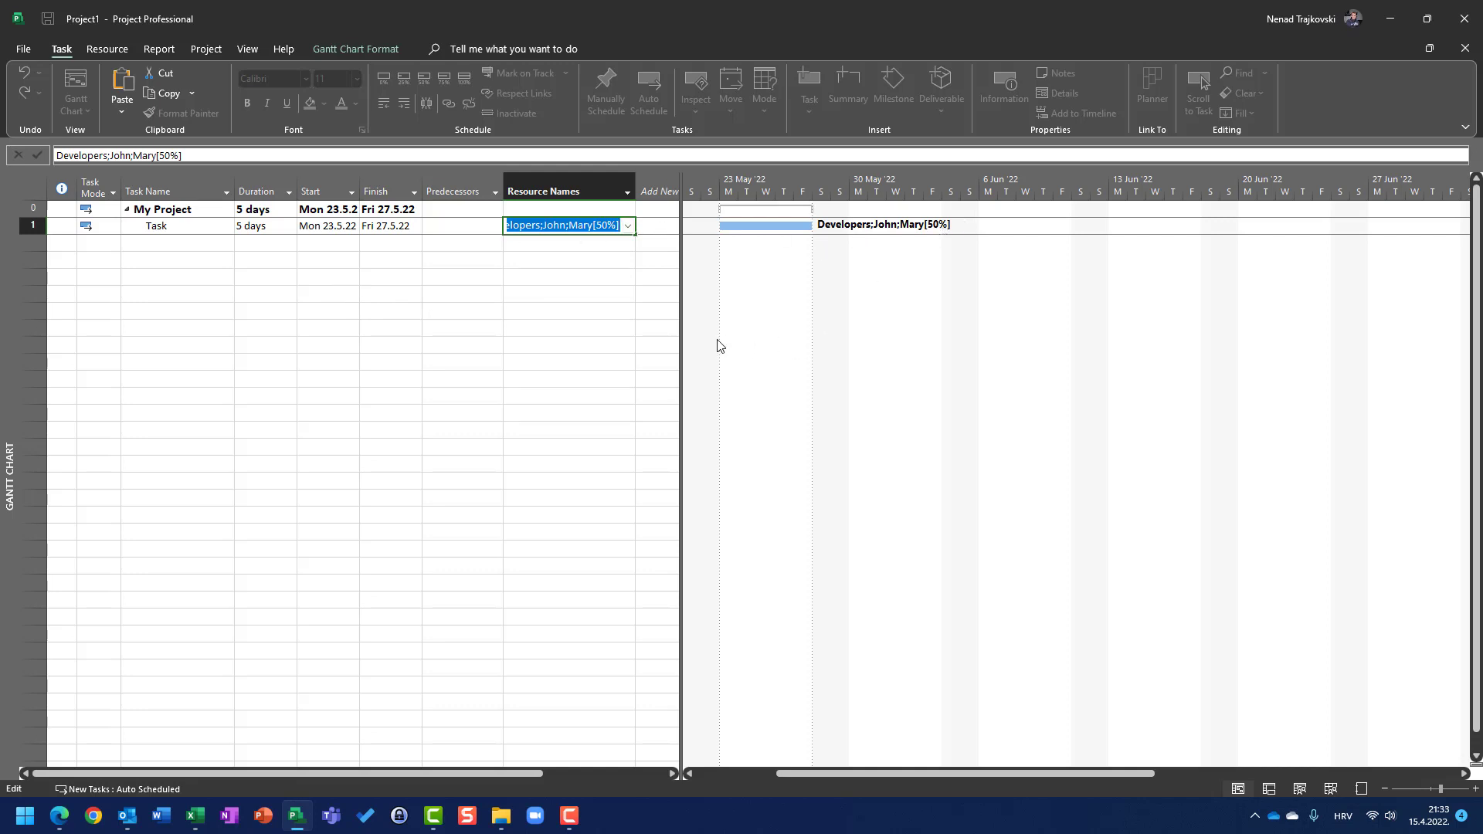
left_click(425, 297)
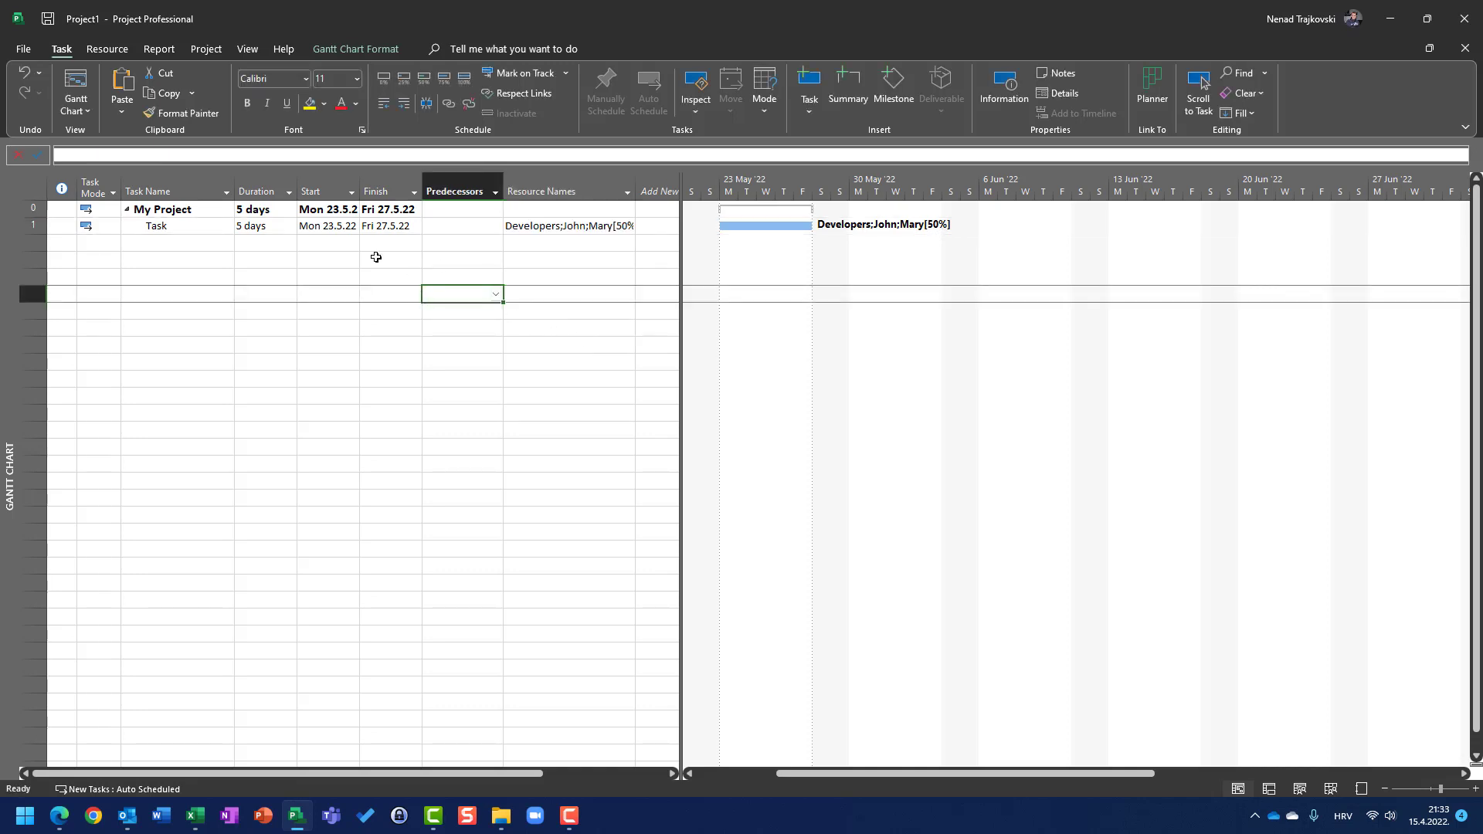
Return to the Resource Sheet and recheck the first resource's maximum units and the Developers entry
left_click(248, 50)
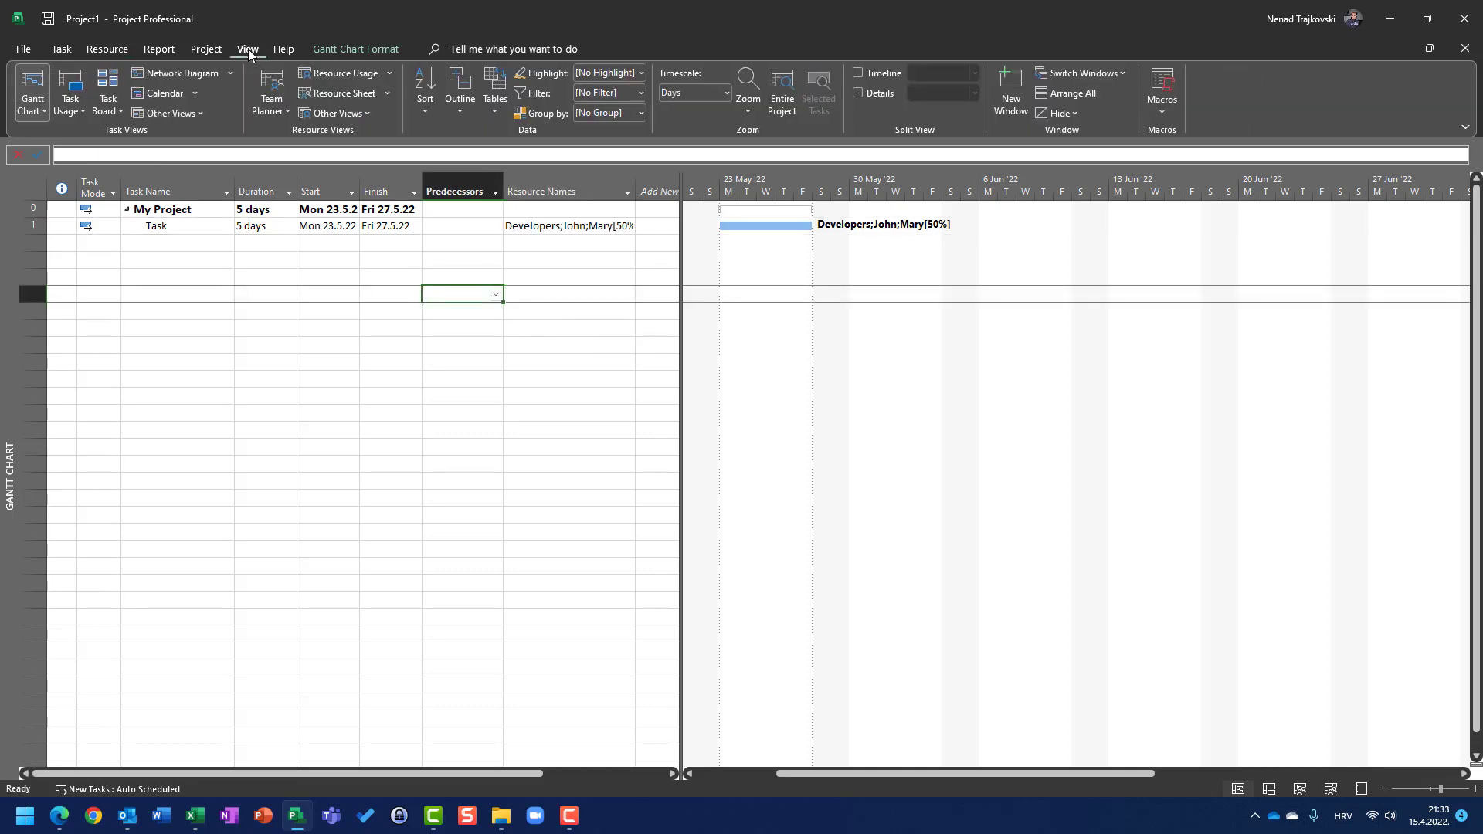
left_click(335, 94)
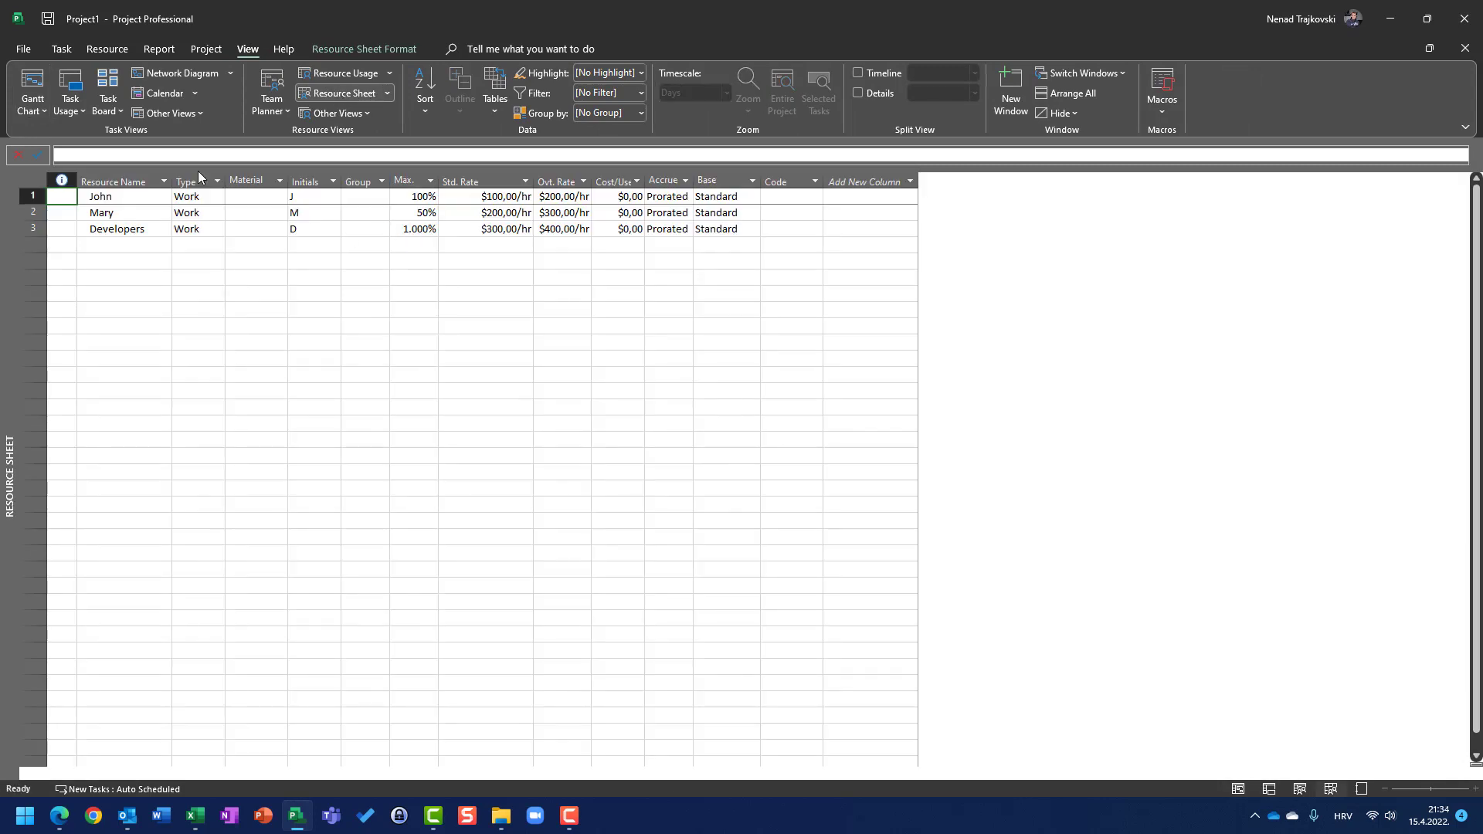
left_click(131, 198)
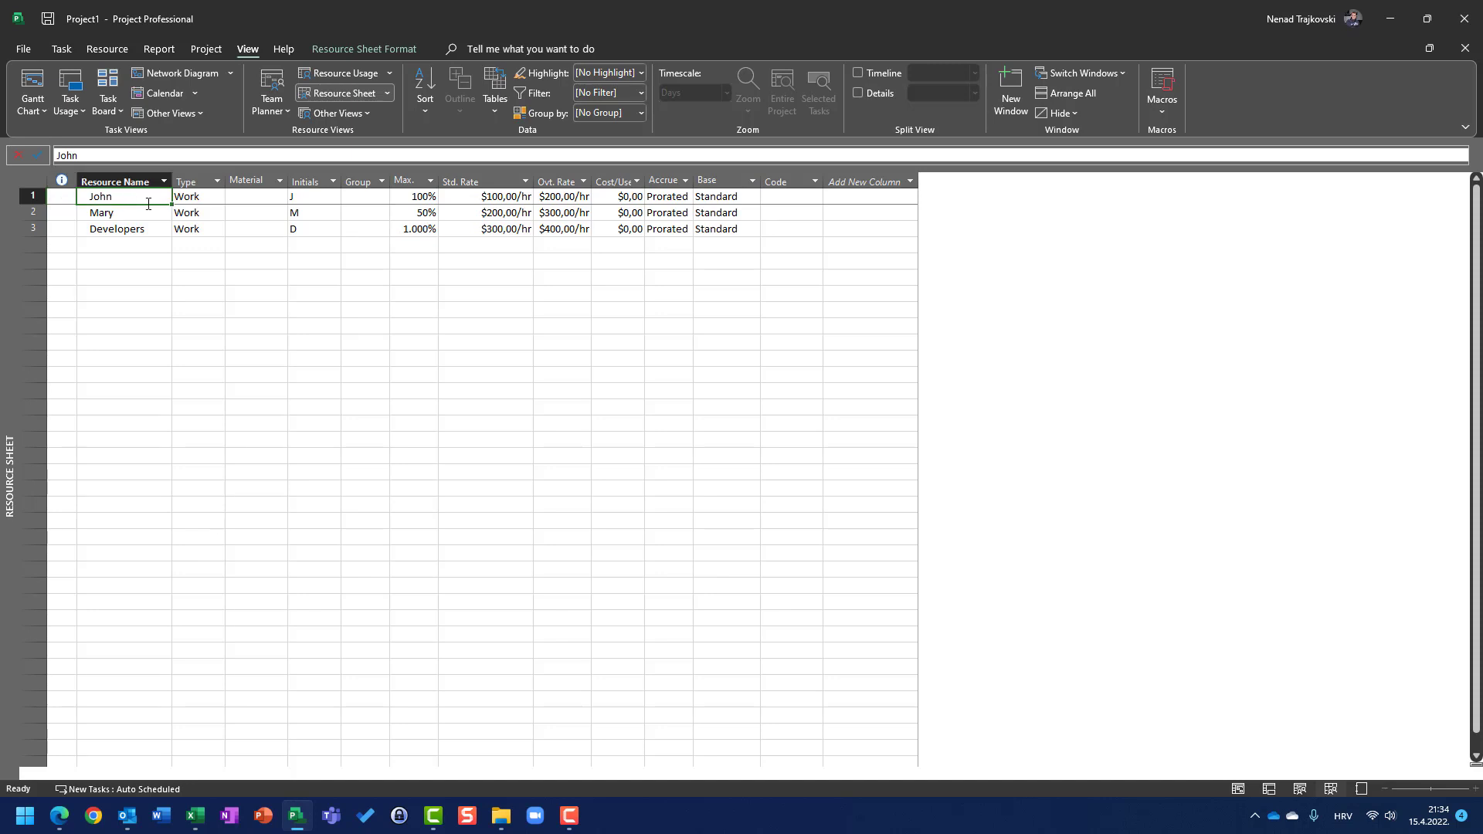
left_click(427, 199)
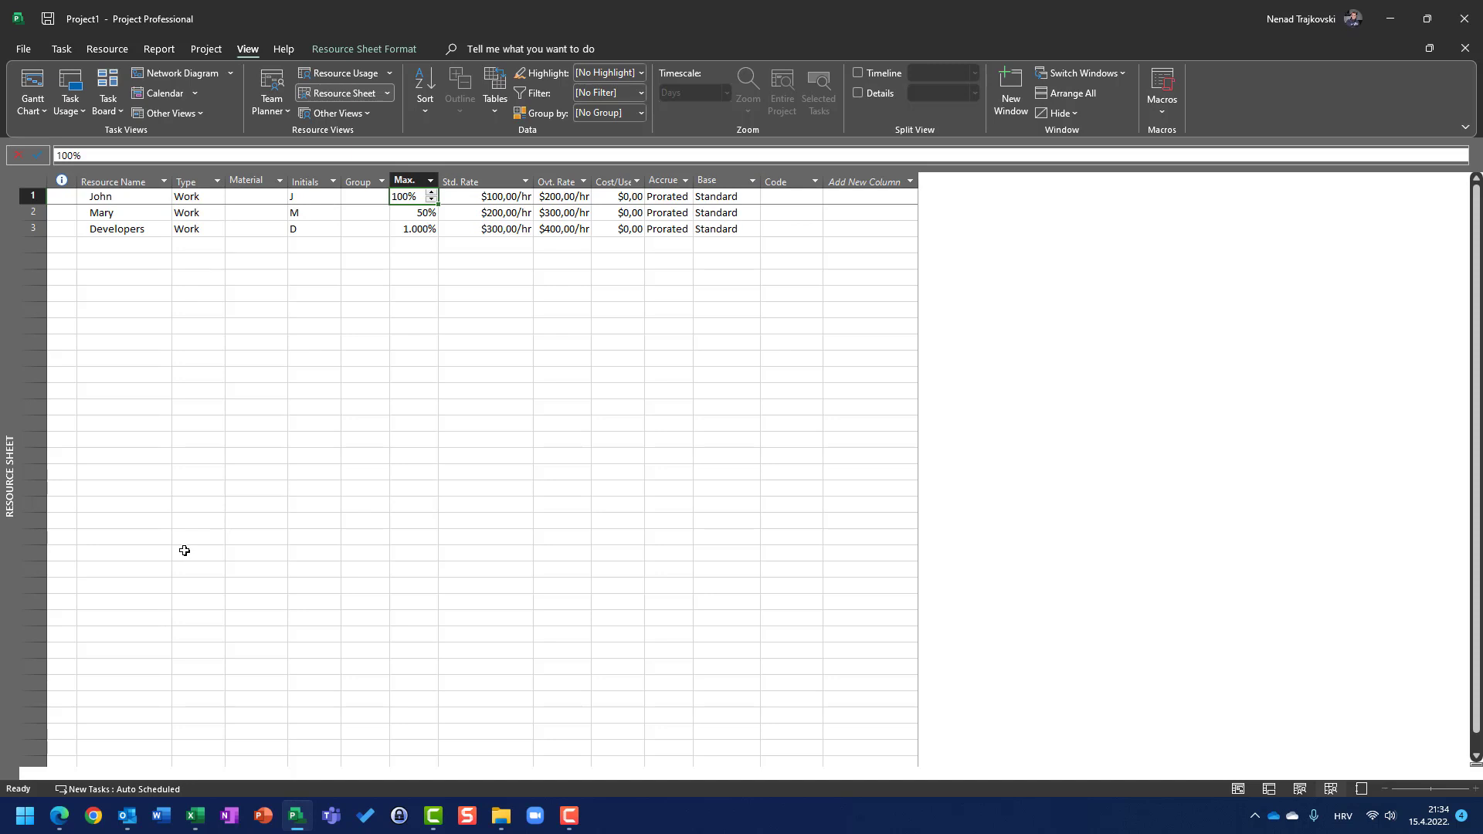
left_click(129, 232)
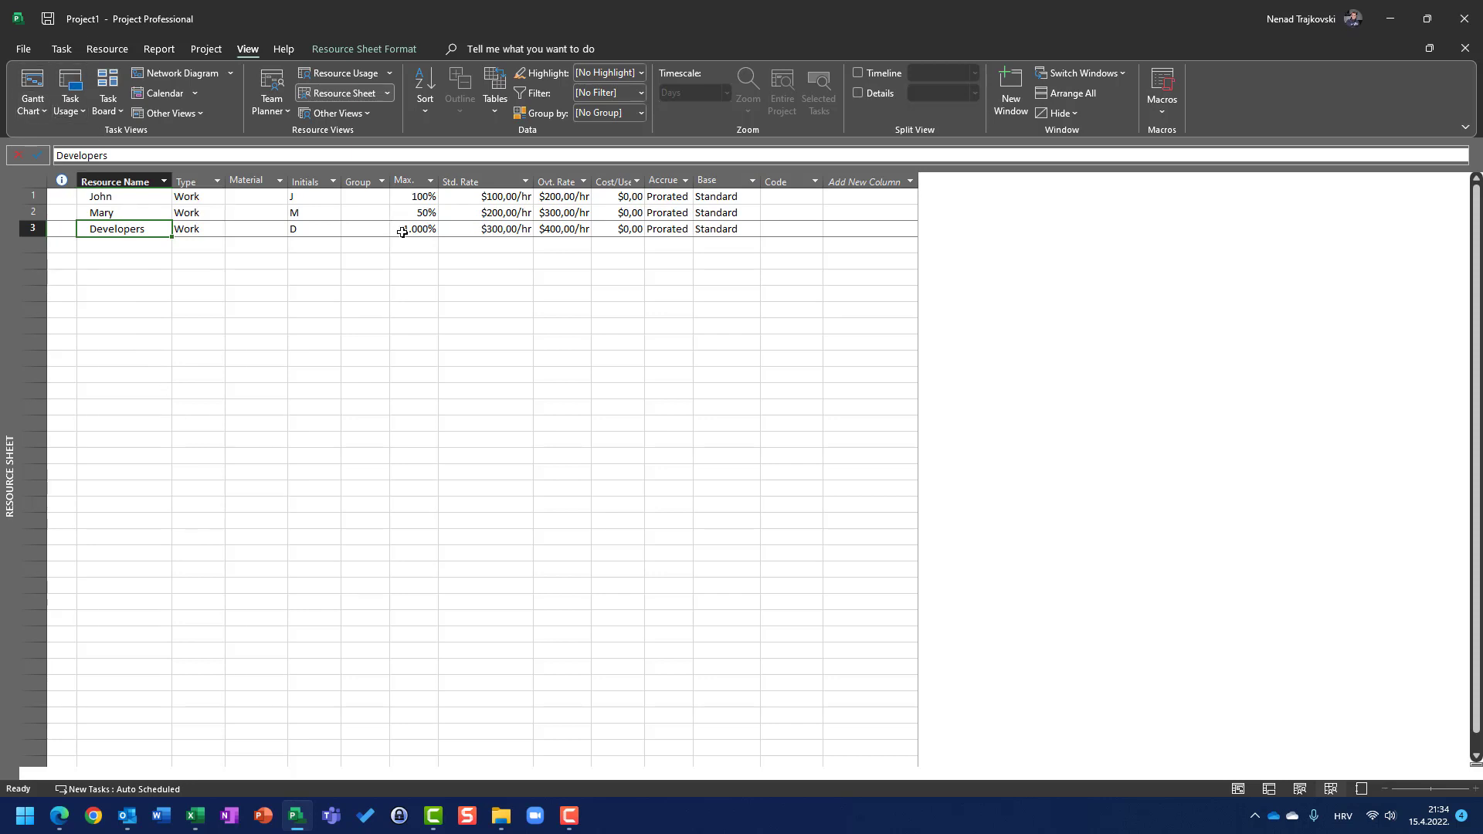
Switch to the Gantt Chart view and check which resources are selected for the task, keeping its assignments
left_click(37, 108)
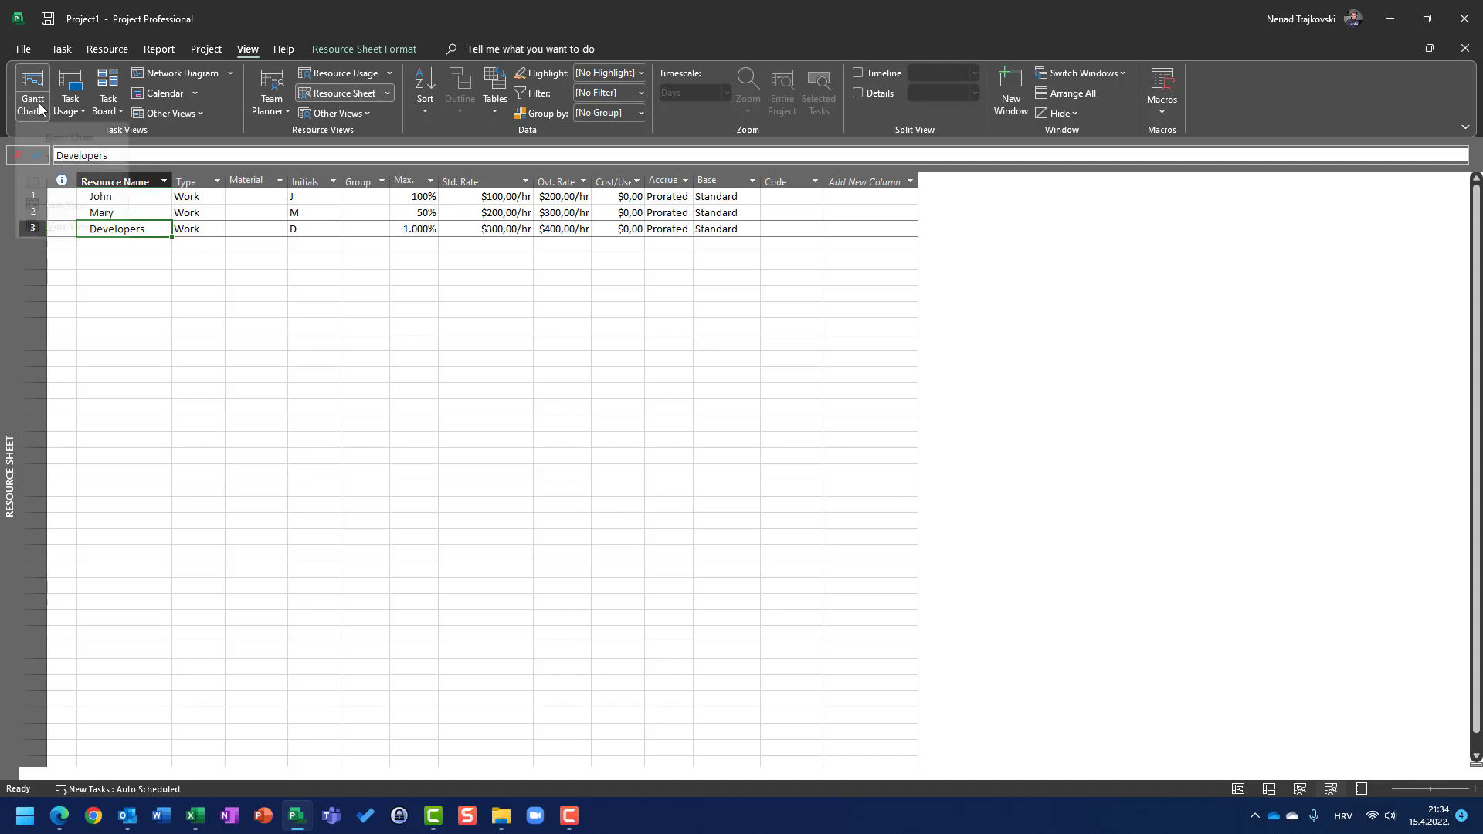
left_click(77, 156)
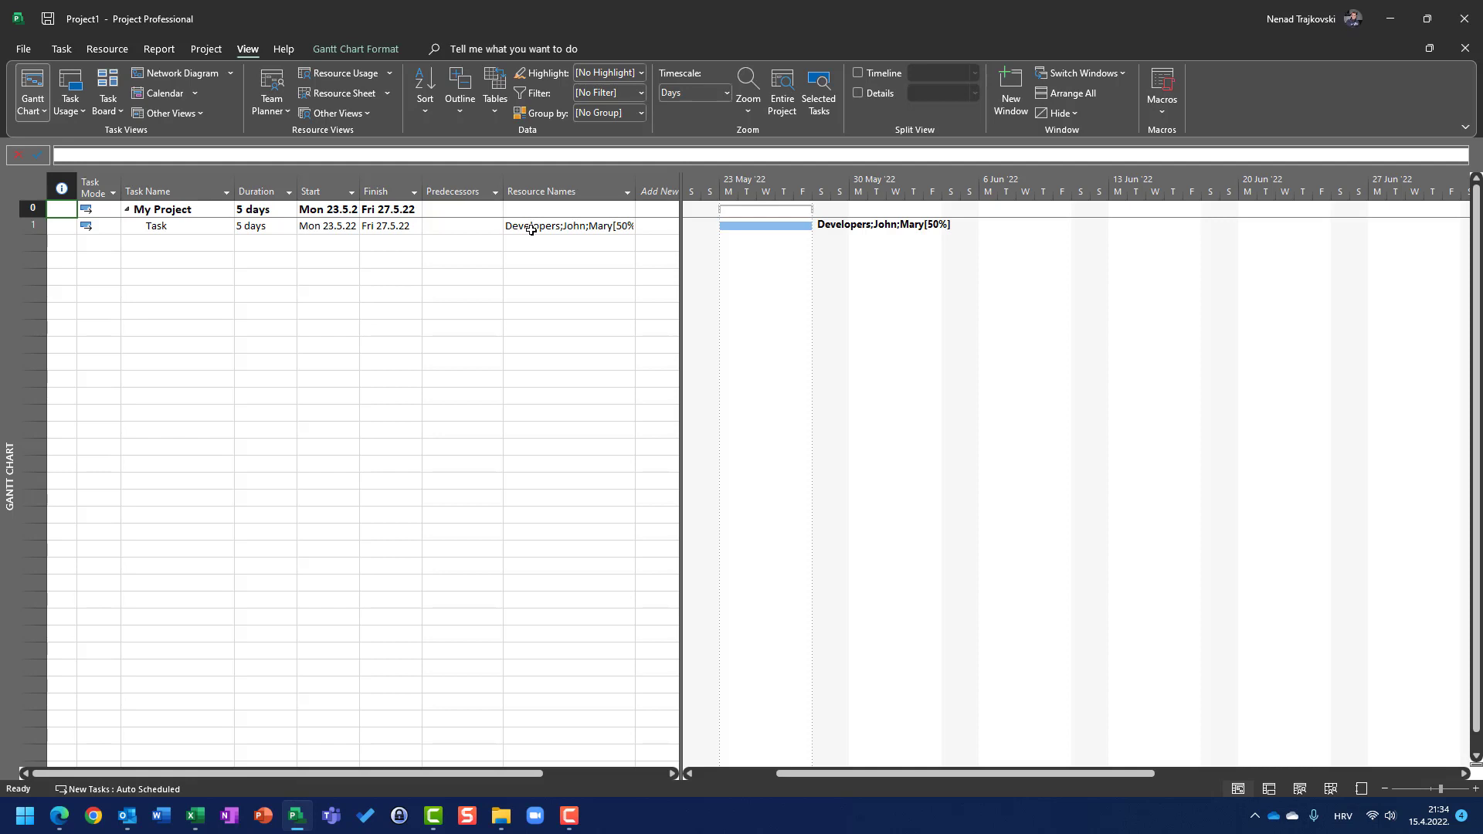
left_click(531, 229)
left_click(630, 229)
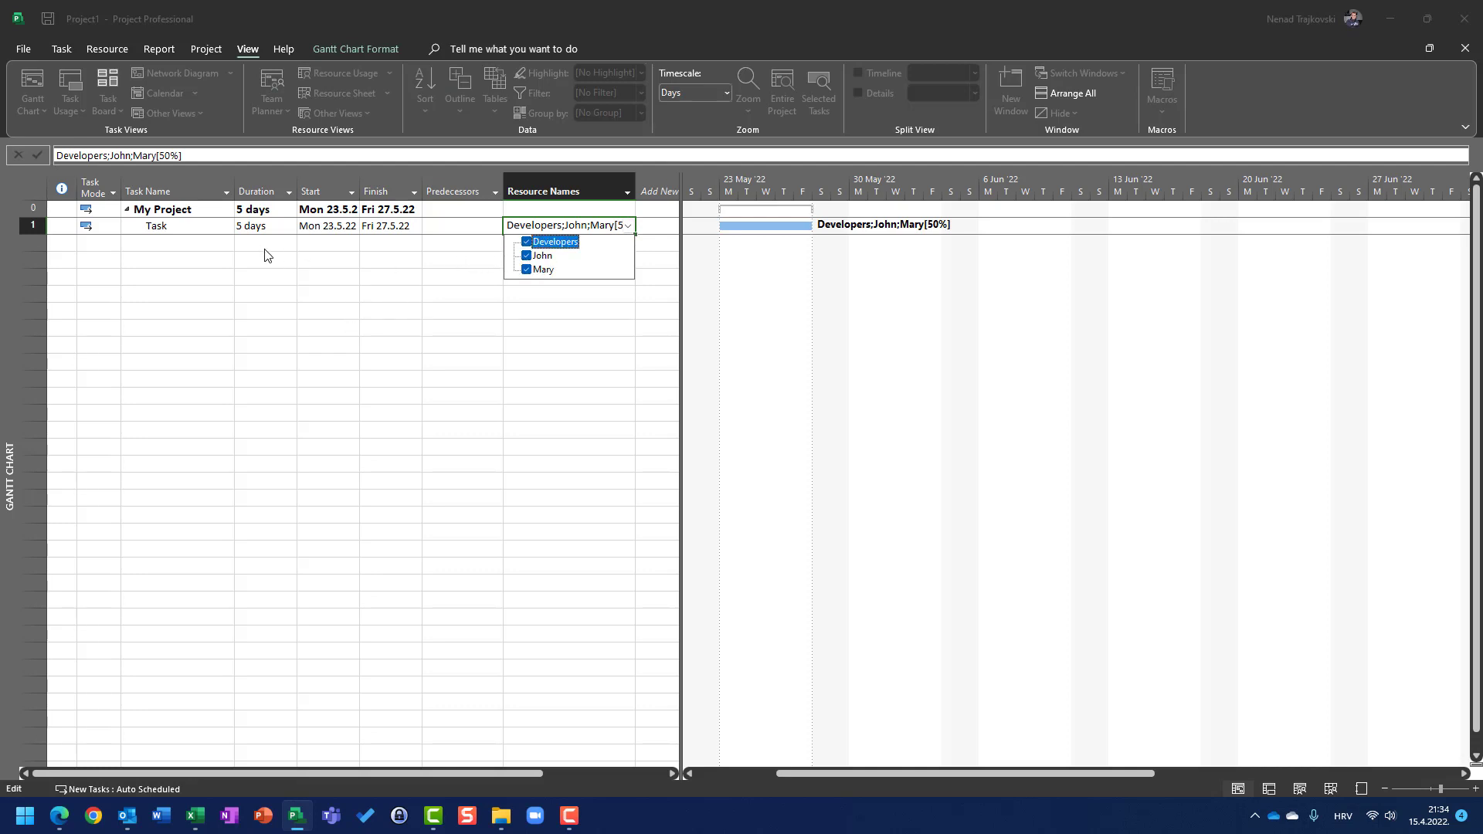
key("Escape")
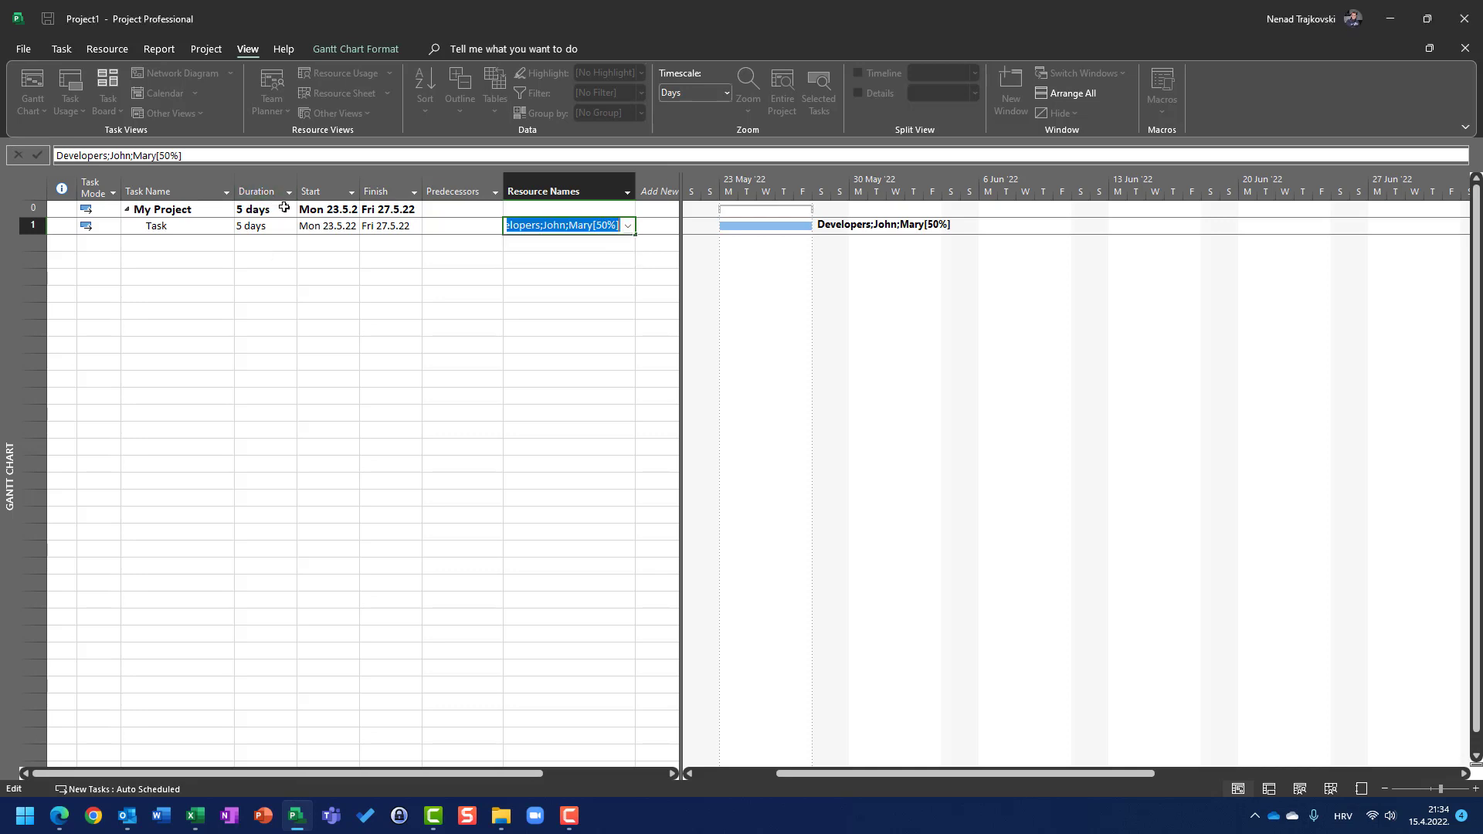
Return to the Resource Sheet and check the Developers entry and the second resource's maximum units
left_click(251, 48)
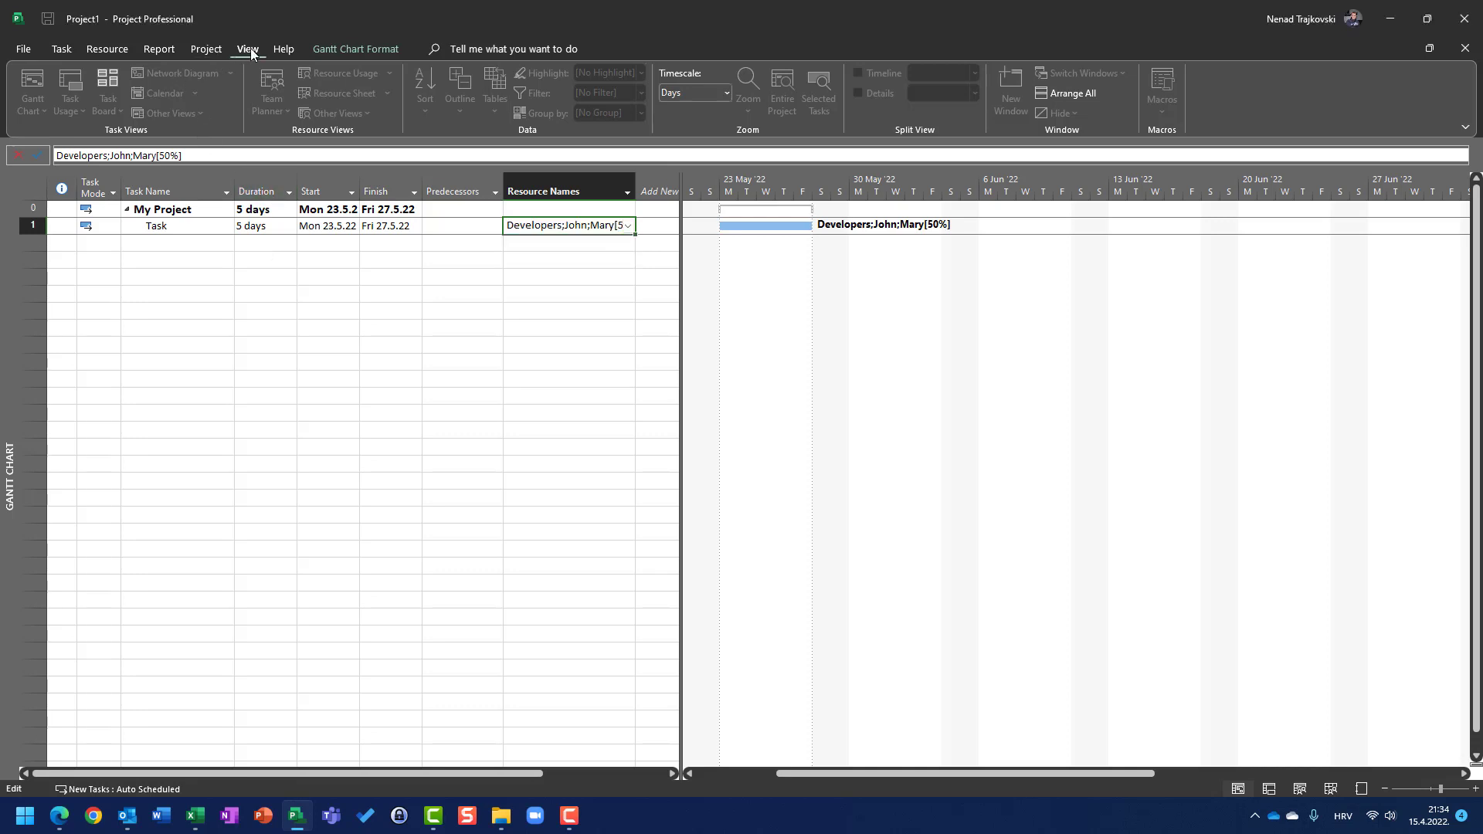
left_click(344, 90)
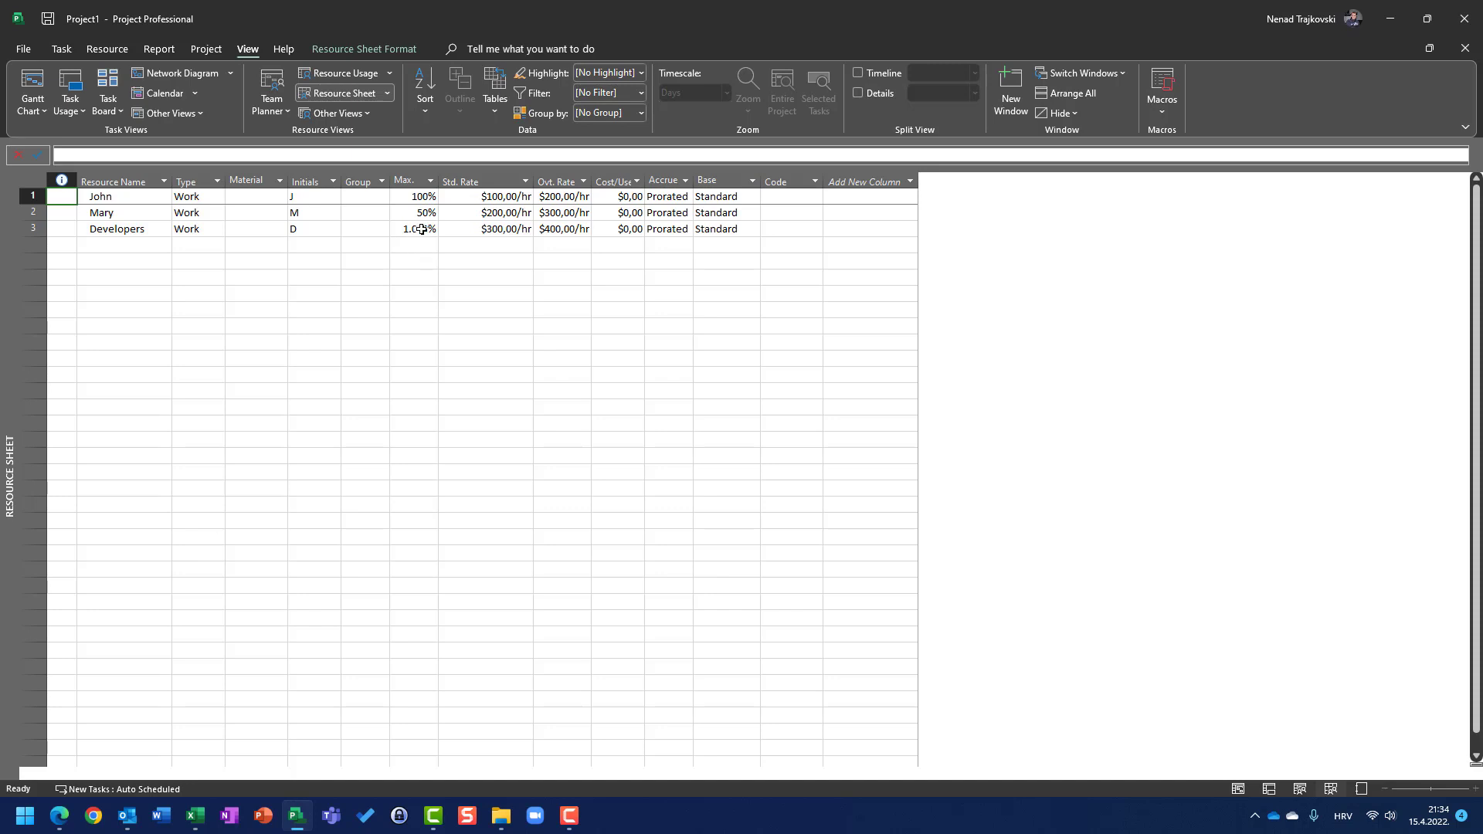
left_click(136, 232)
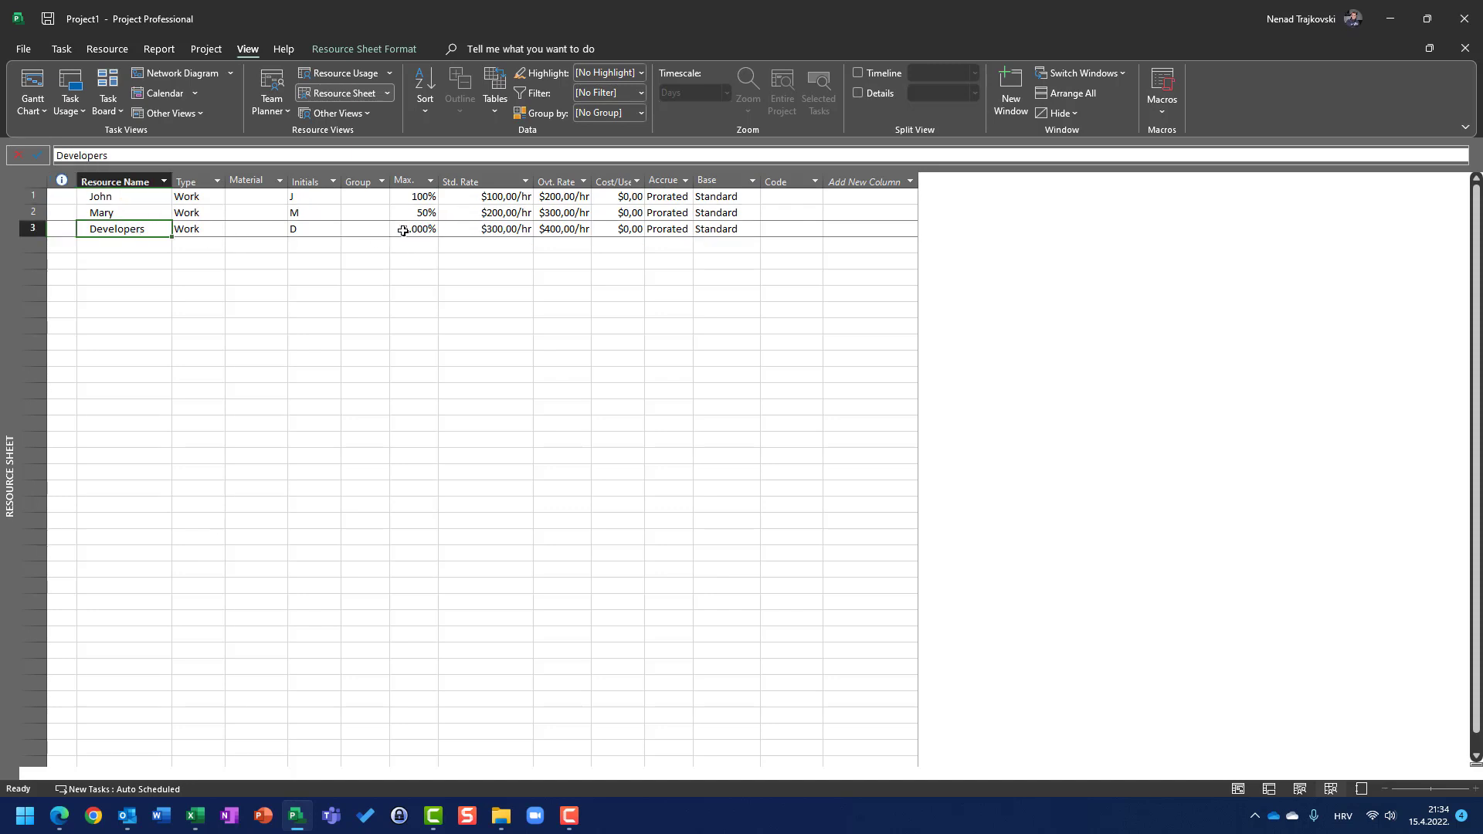
left_click(96, 214)
left_click(401, 213)
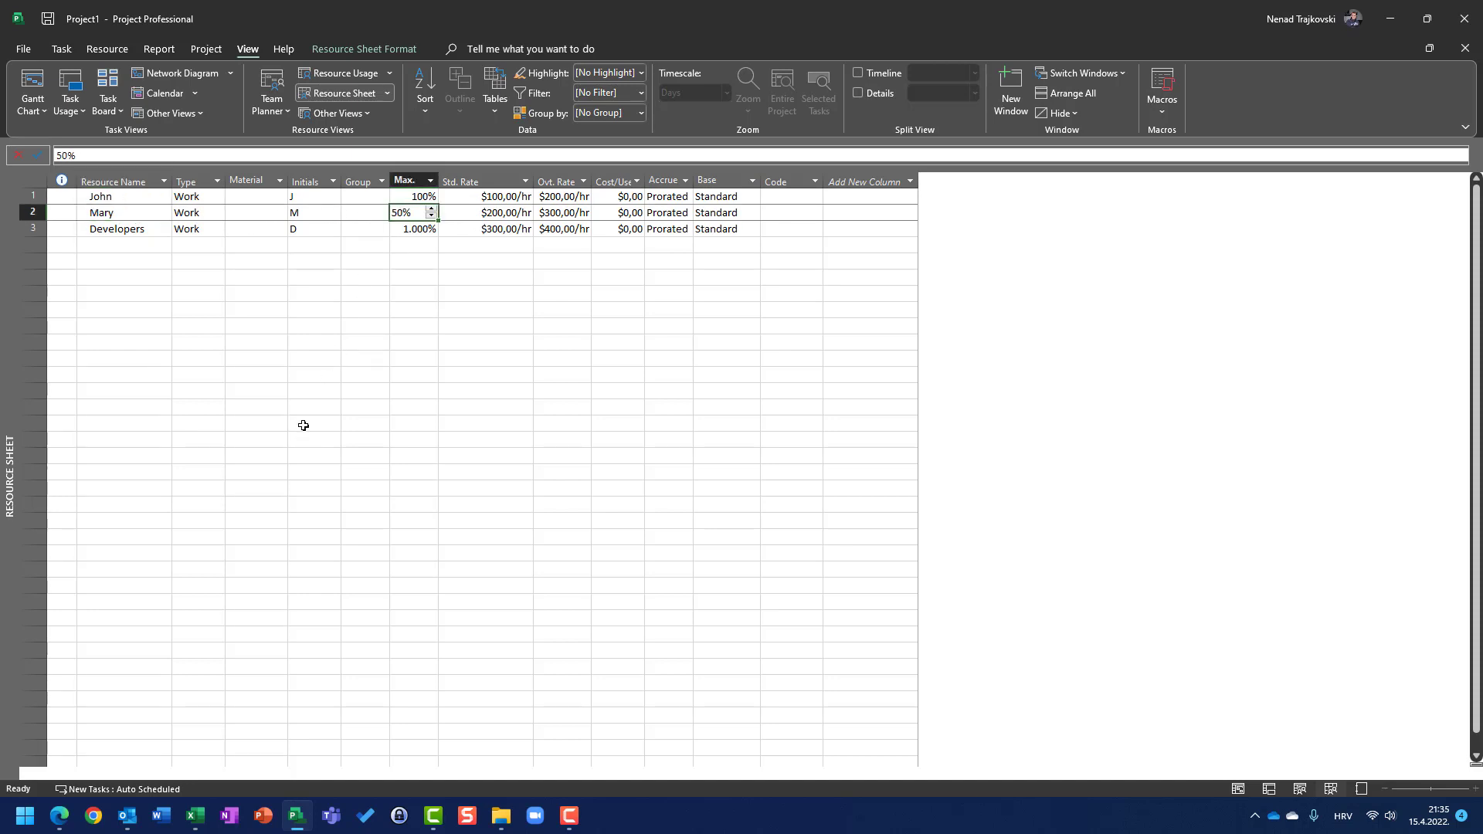
Switch to the Gantt Chart view and clear all resource assignments from the task
left_click(32, 85)
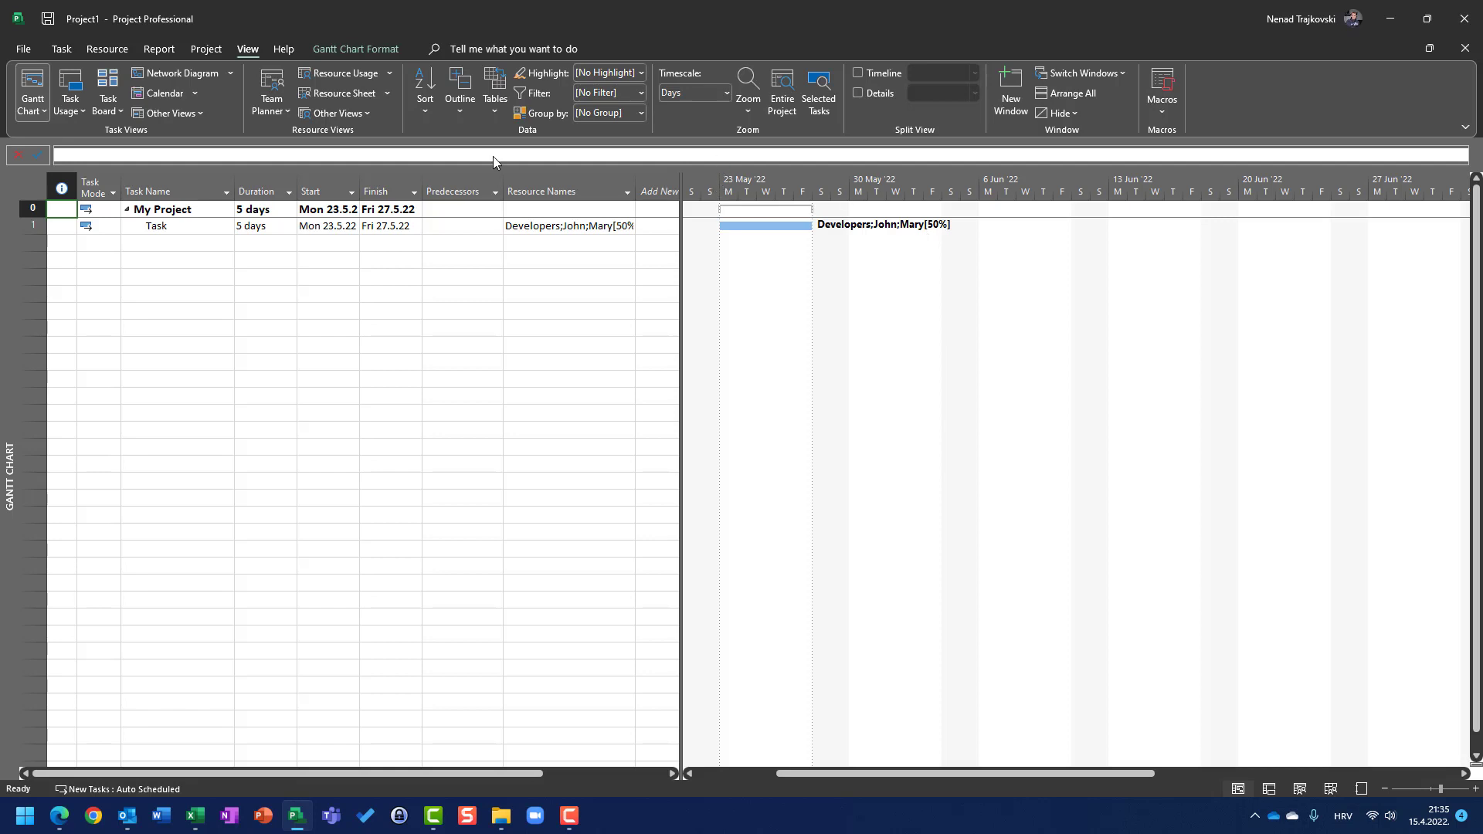
left_click(579, 224)
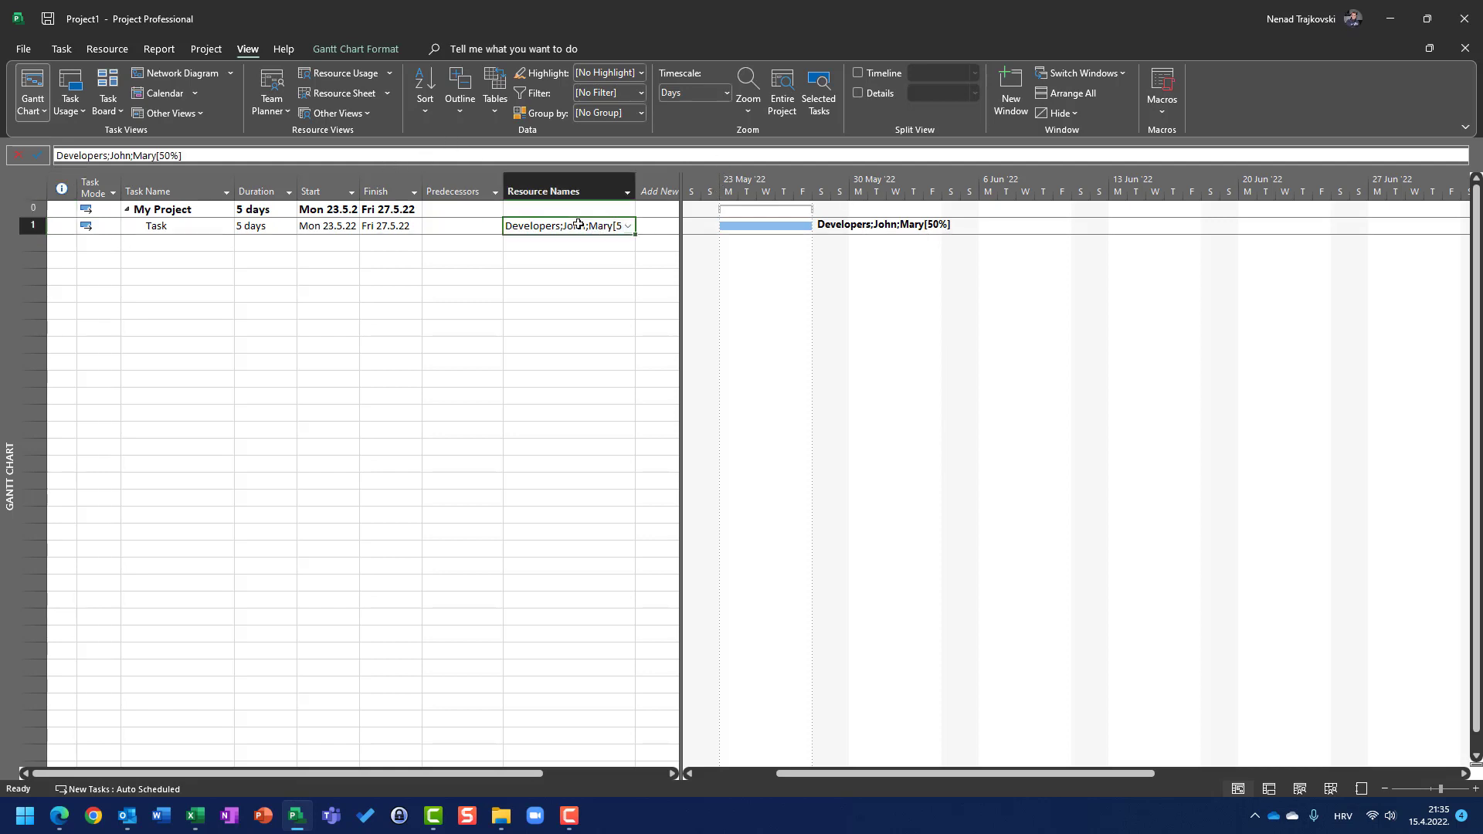
key("Delete")
Rename the existing task as the first resource's own task, using that resource's name followed by "'s Task"
key("Left")
key("Left")
key("Left")
key("Left")
key("Left")
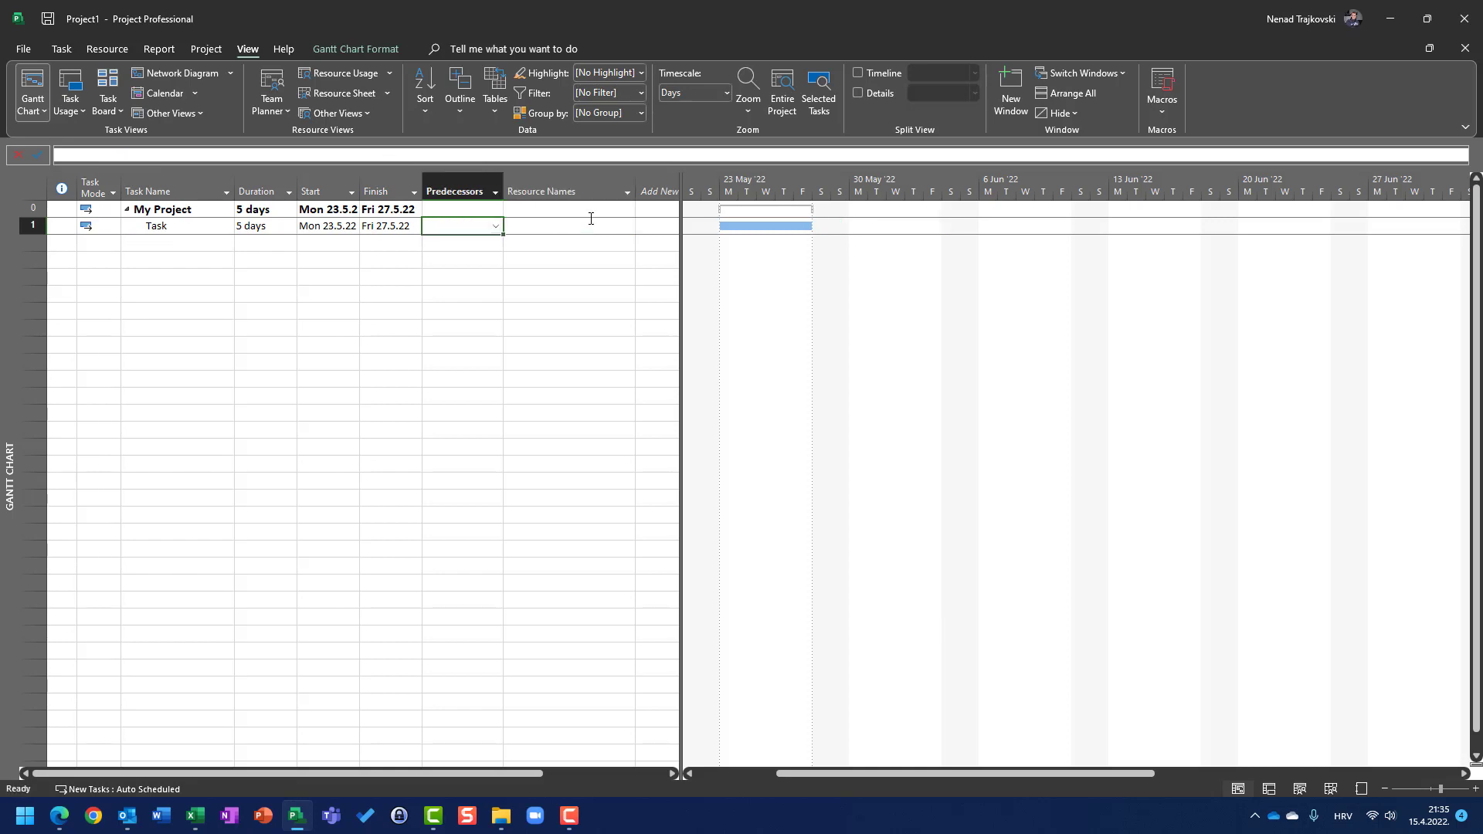
type("Jo")
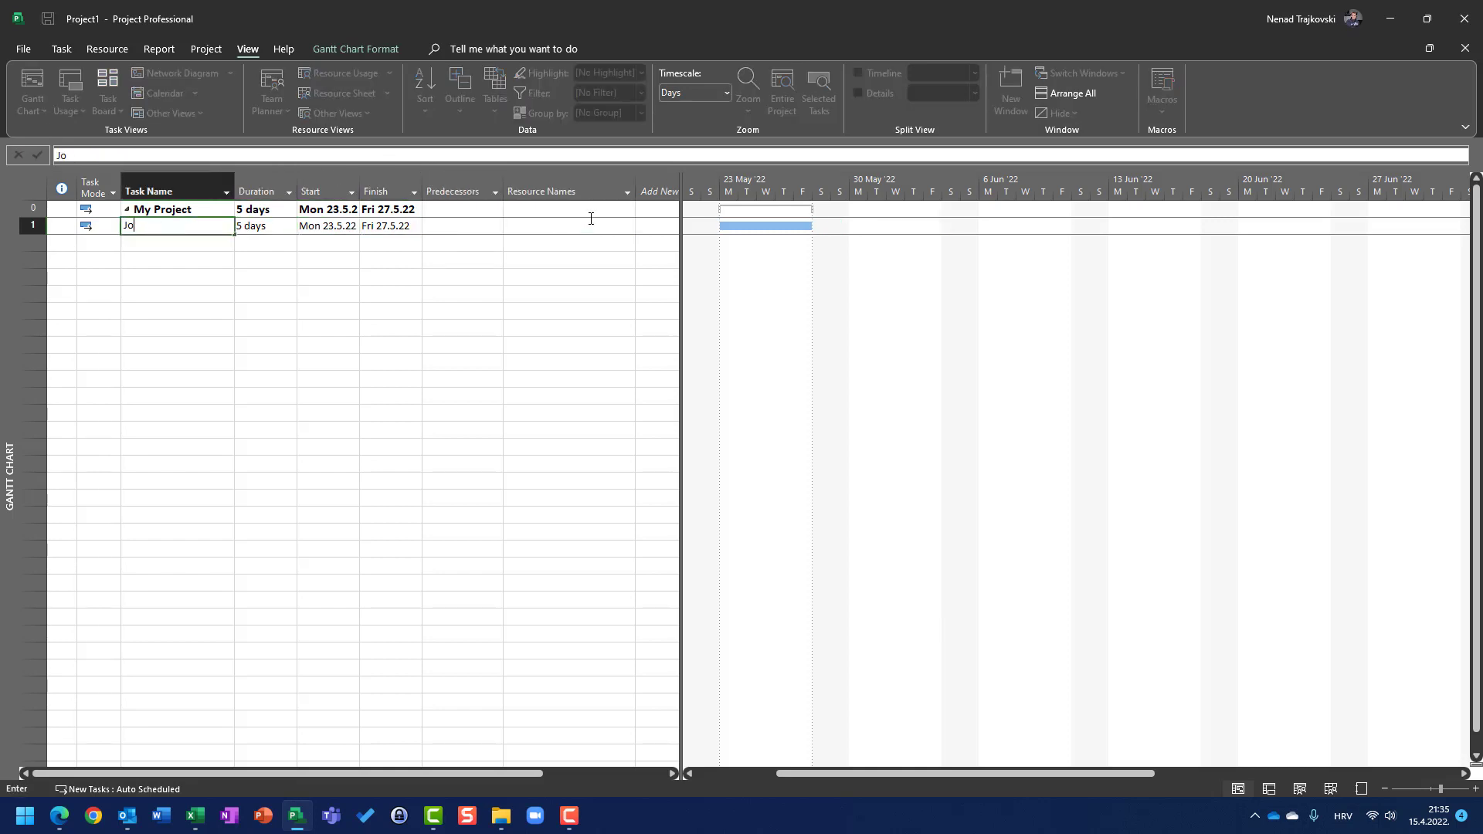
type("hn's Task")
key("Return")
Add two more tasks below it, one named after the second resource and one named Devleoper's Task
type("Mary's")
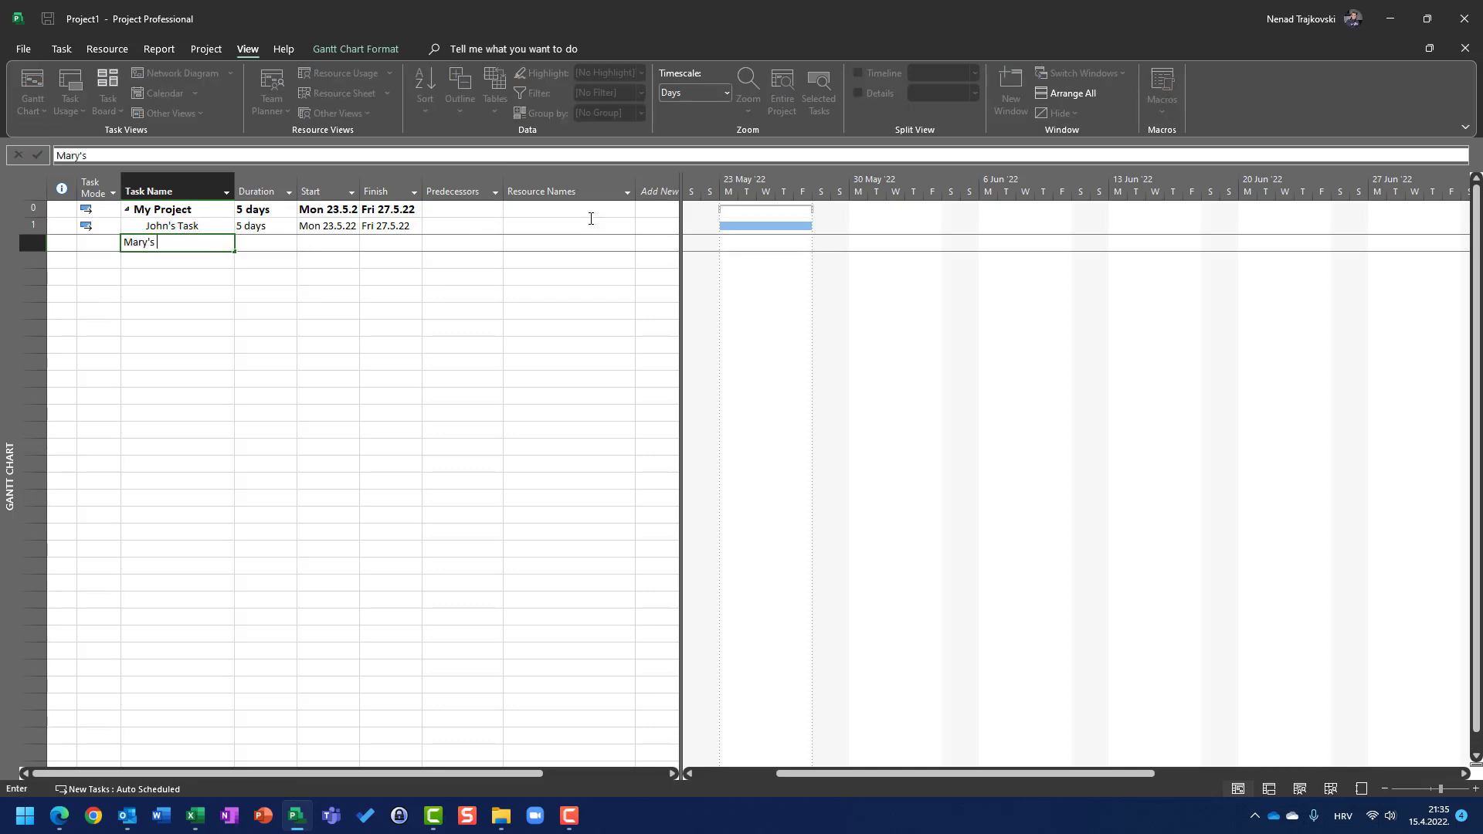
type(" Task")
key("Return")
type("Devleoper")
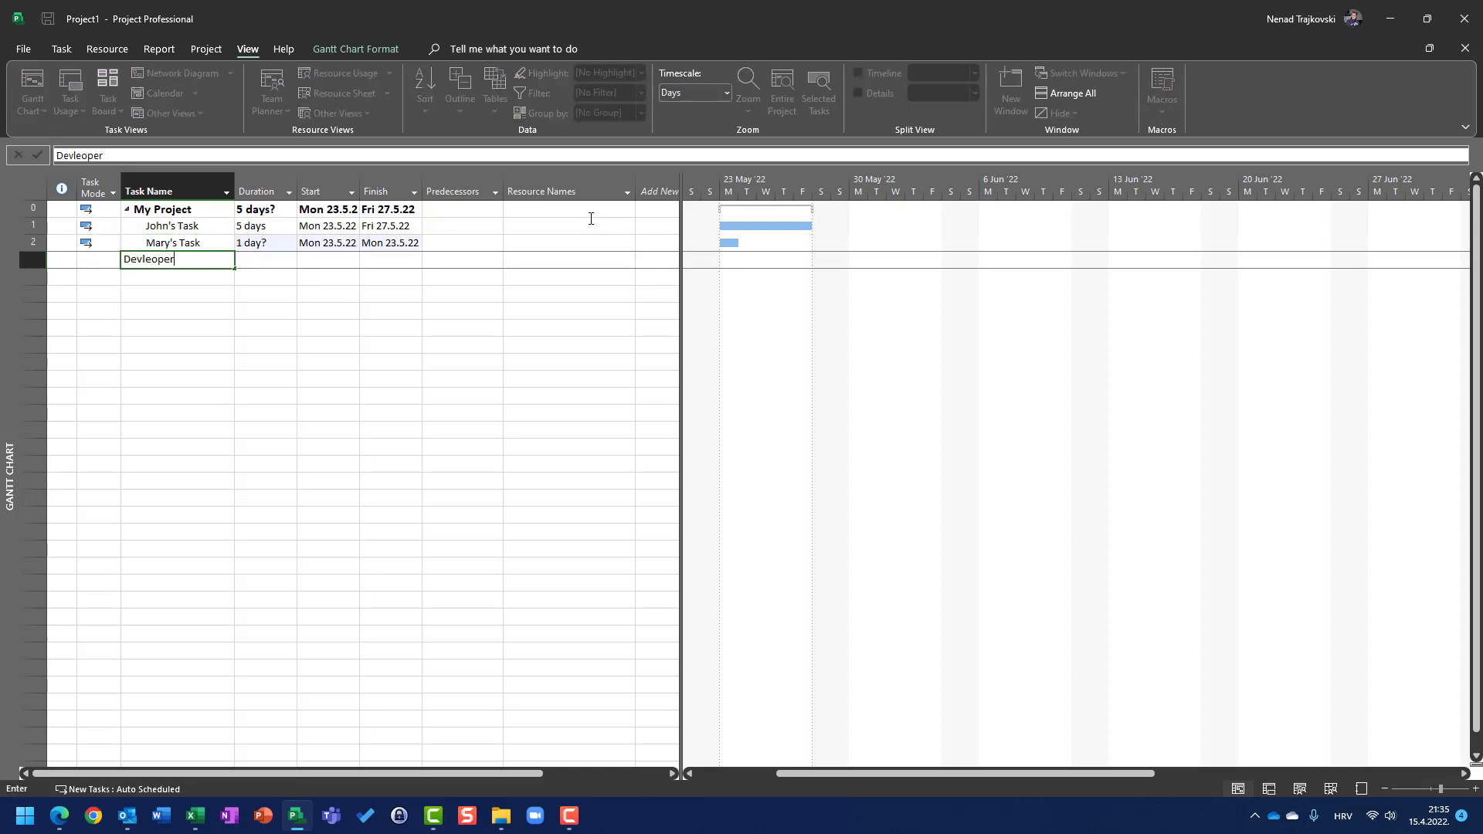
type("'s Ta")
key("Return")
Set the durations of the second and third tasks to 5 days each
key("Up")
key("Up")
key("Right")
type("5")
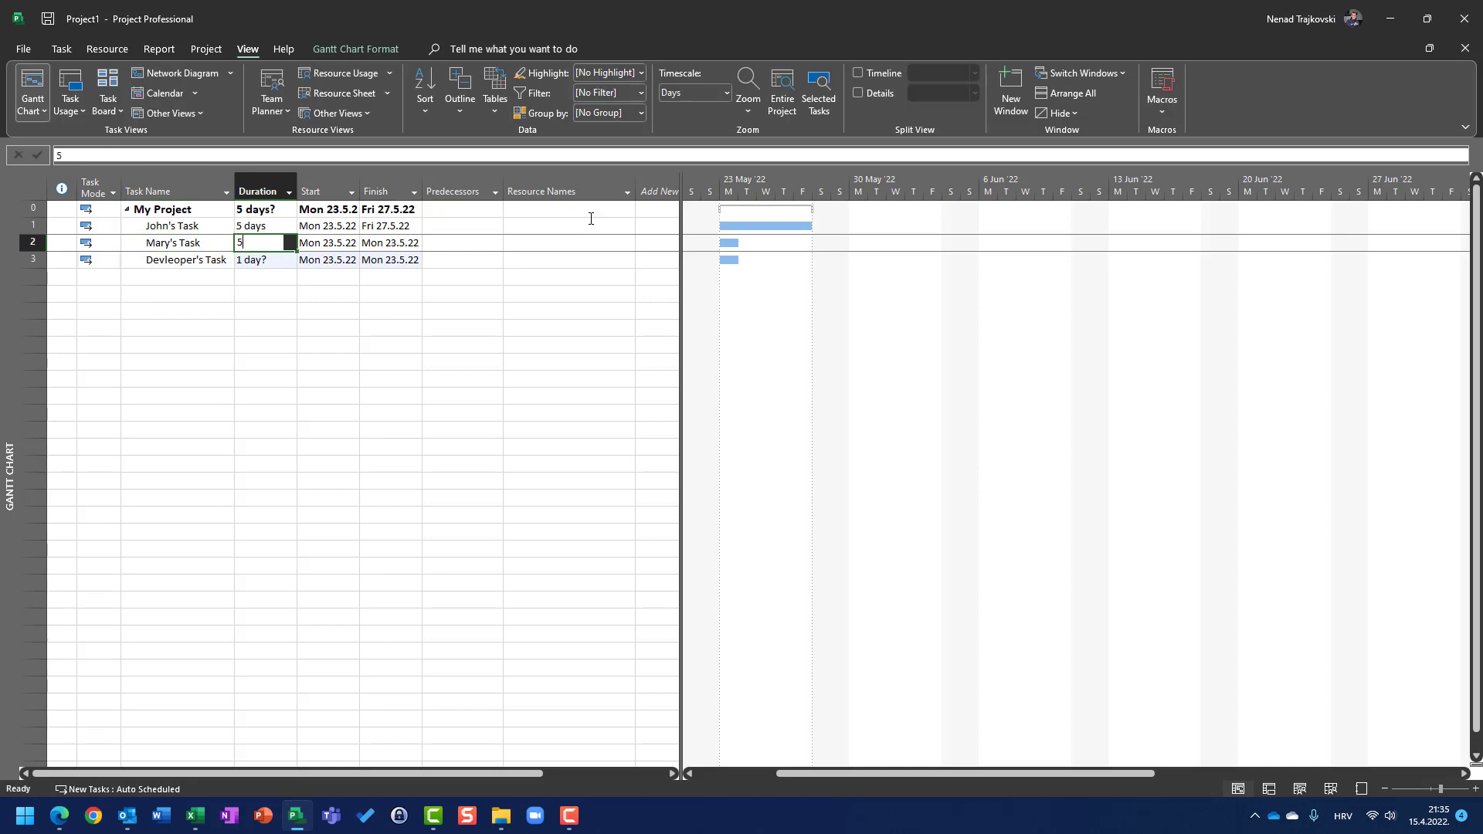
key("Return")
type("5")
key("Return")
key("Up")
key("Up")
key("Up")
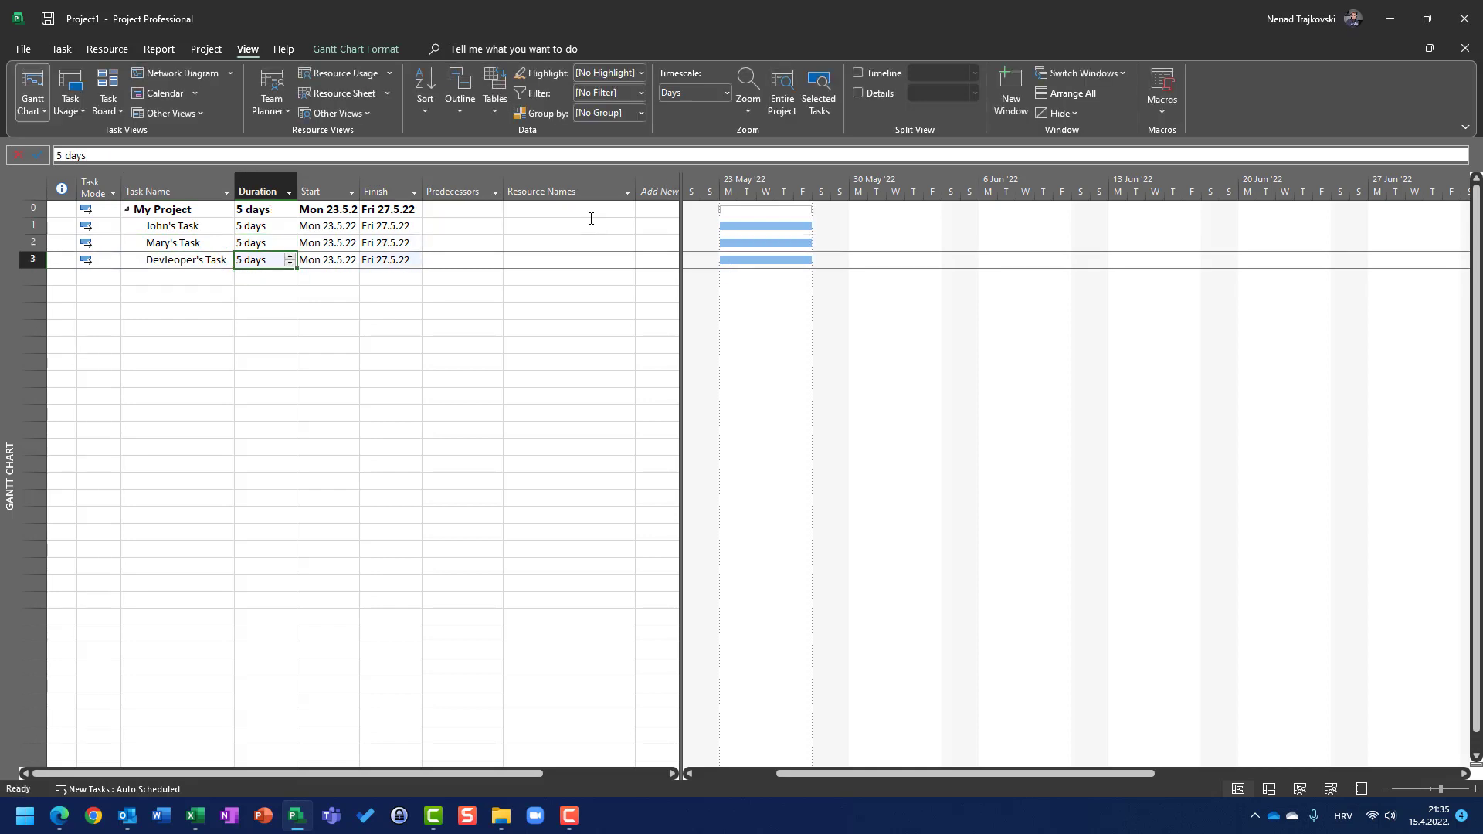
Assign the first individual resource to the first task
left_click(610, 224)
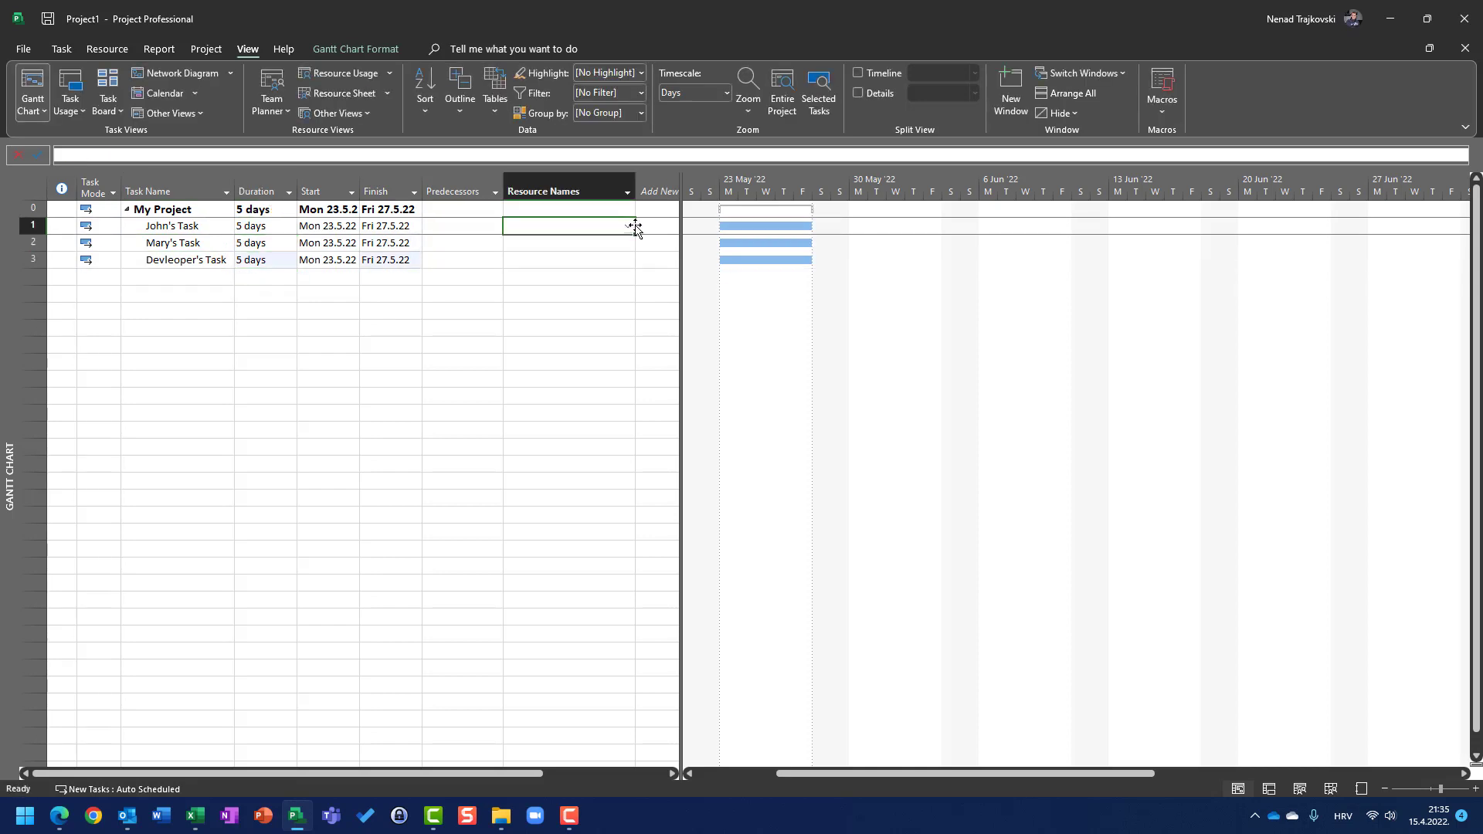
left_click(629, 228)
left_click(549, 256)
left_click(444, 352)
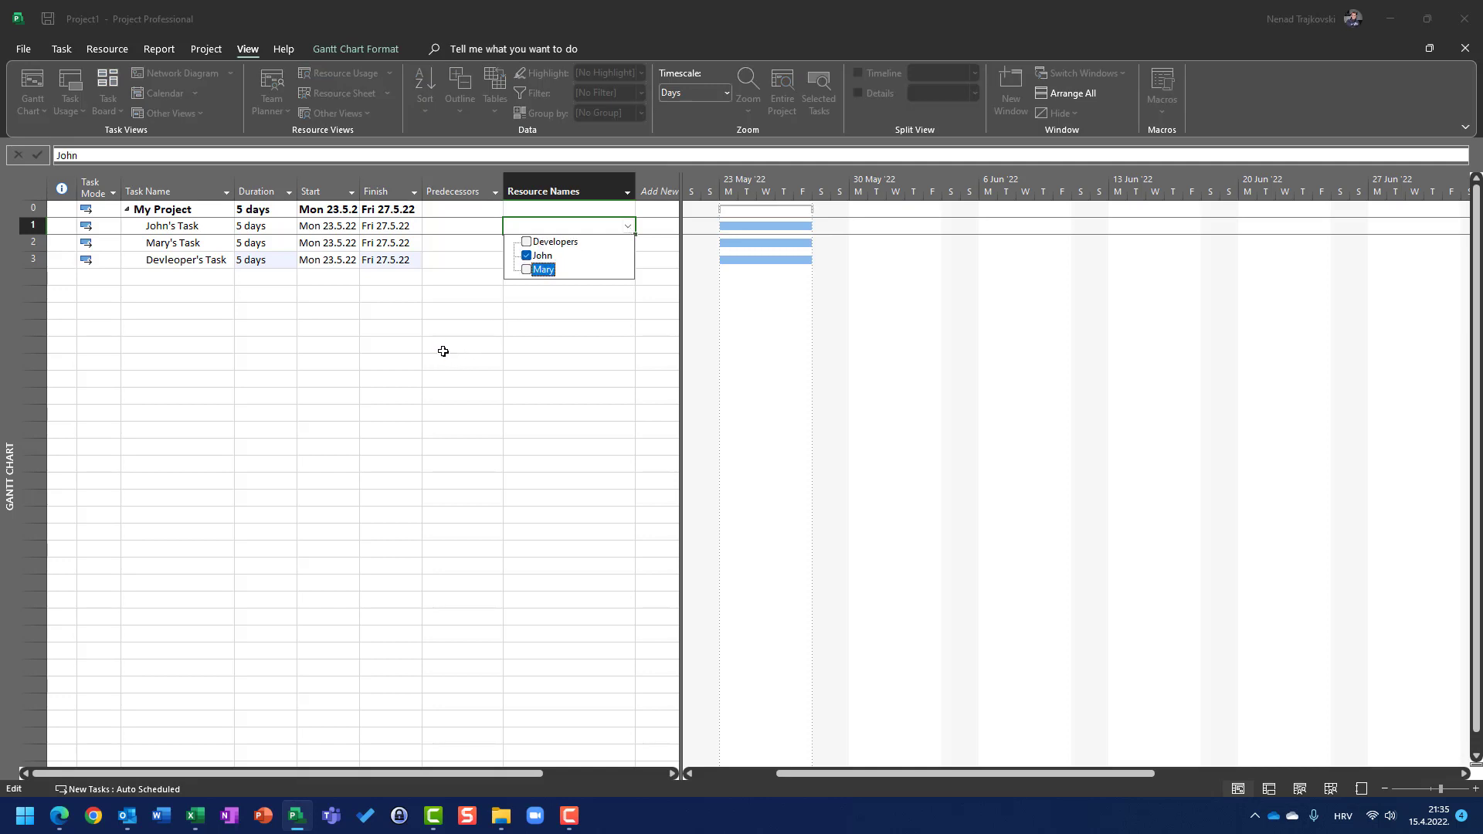
left_click(177, 225)
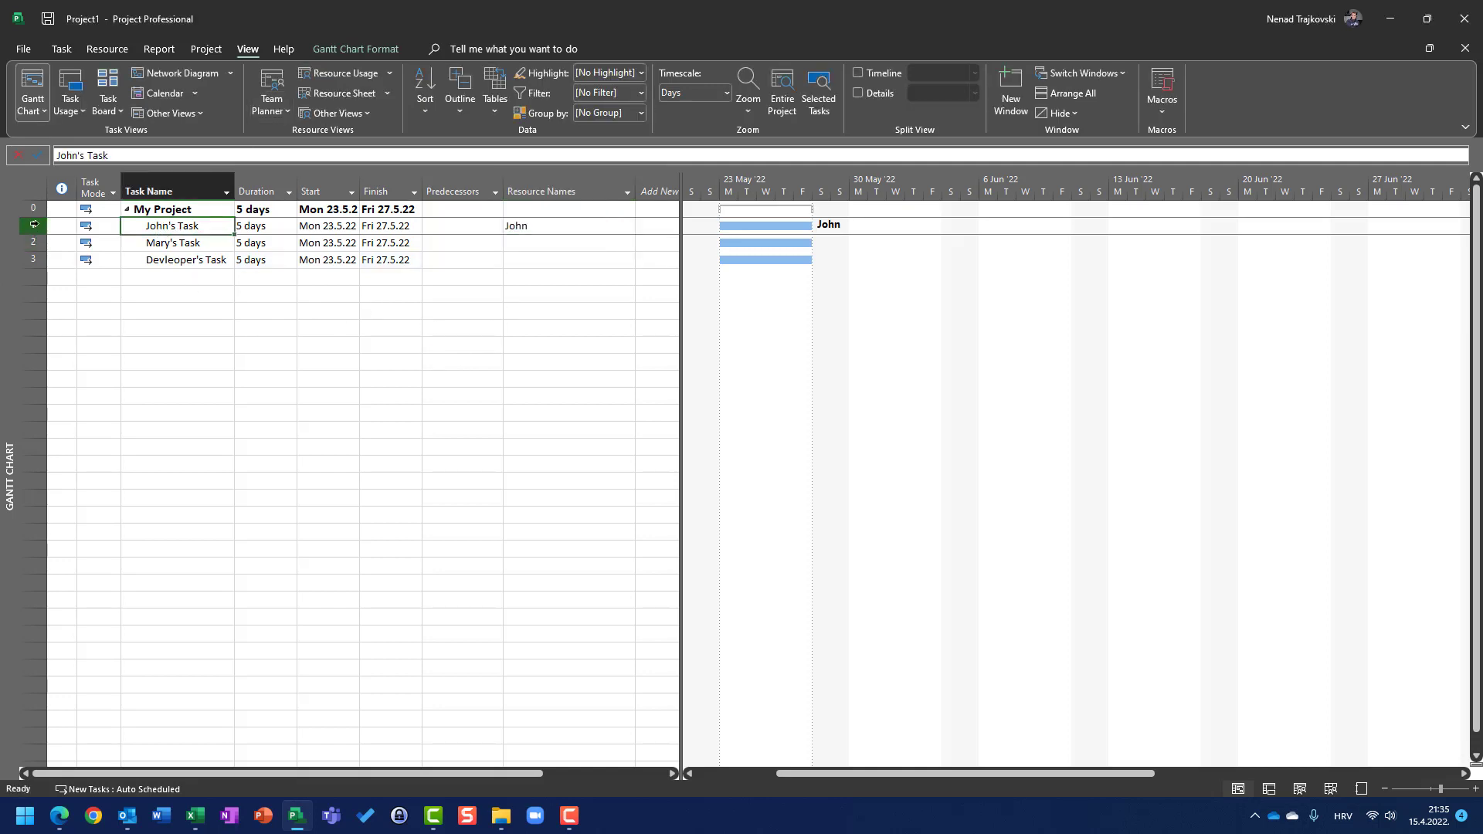
Check the first resource's maximum units in the Resource Sheet and return to the Gantt Chart view
left_click(337, 94)
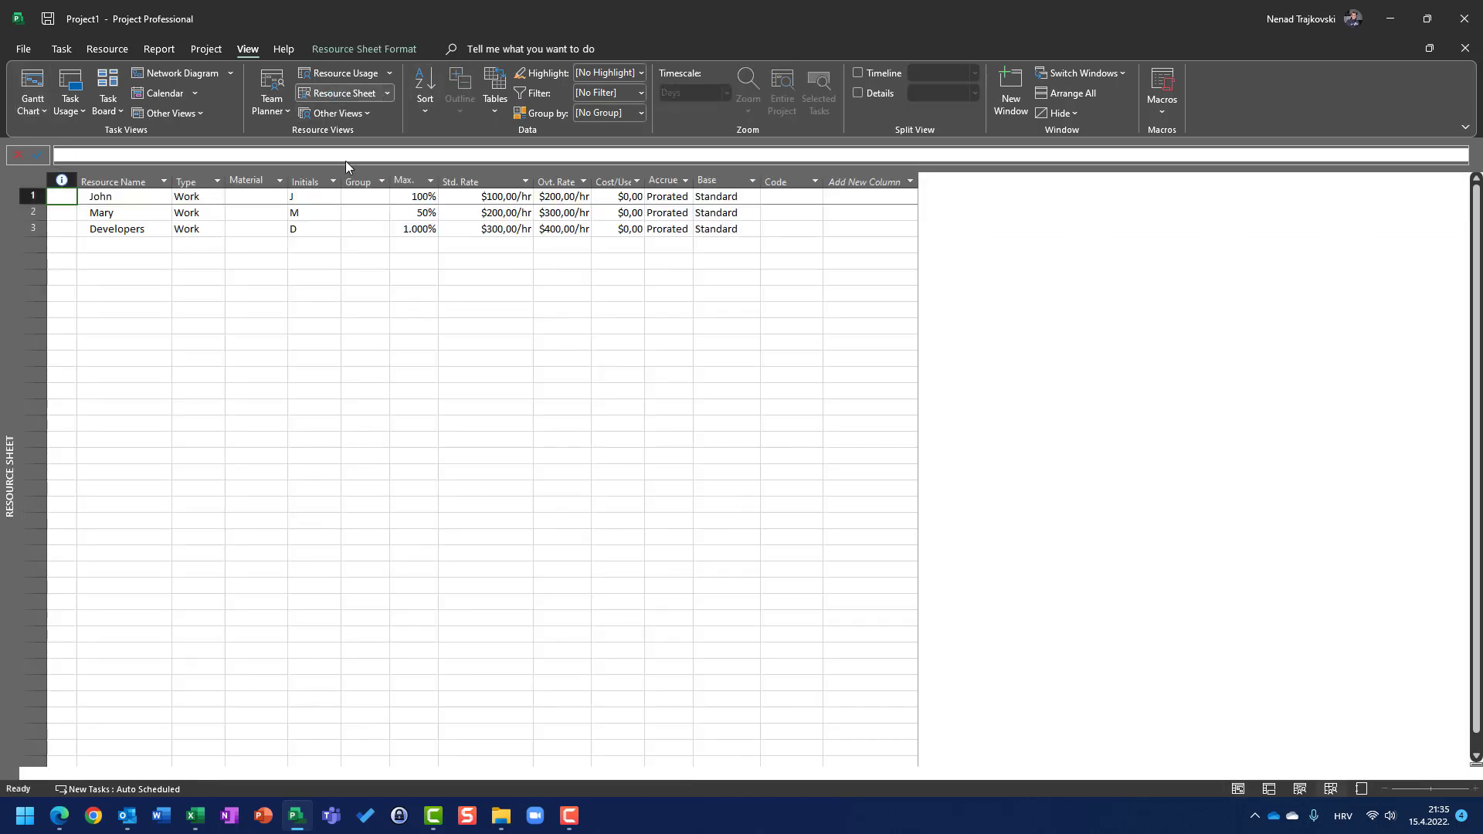
left_click(404, 196)
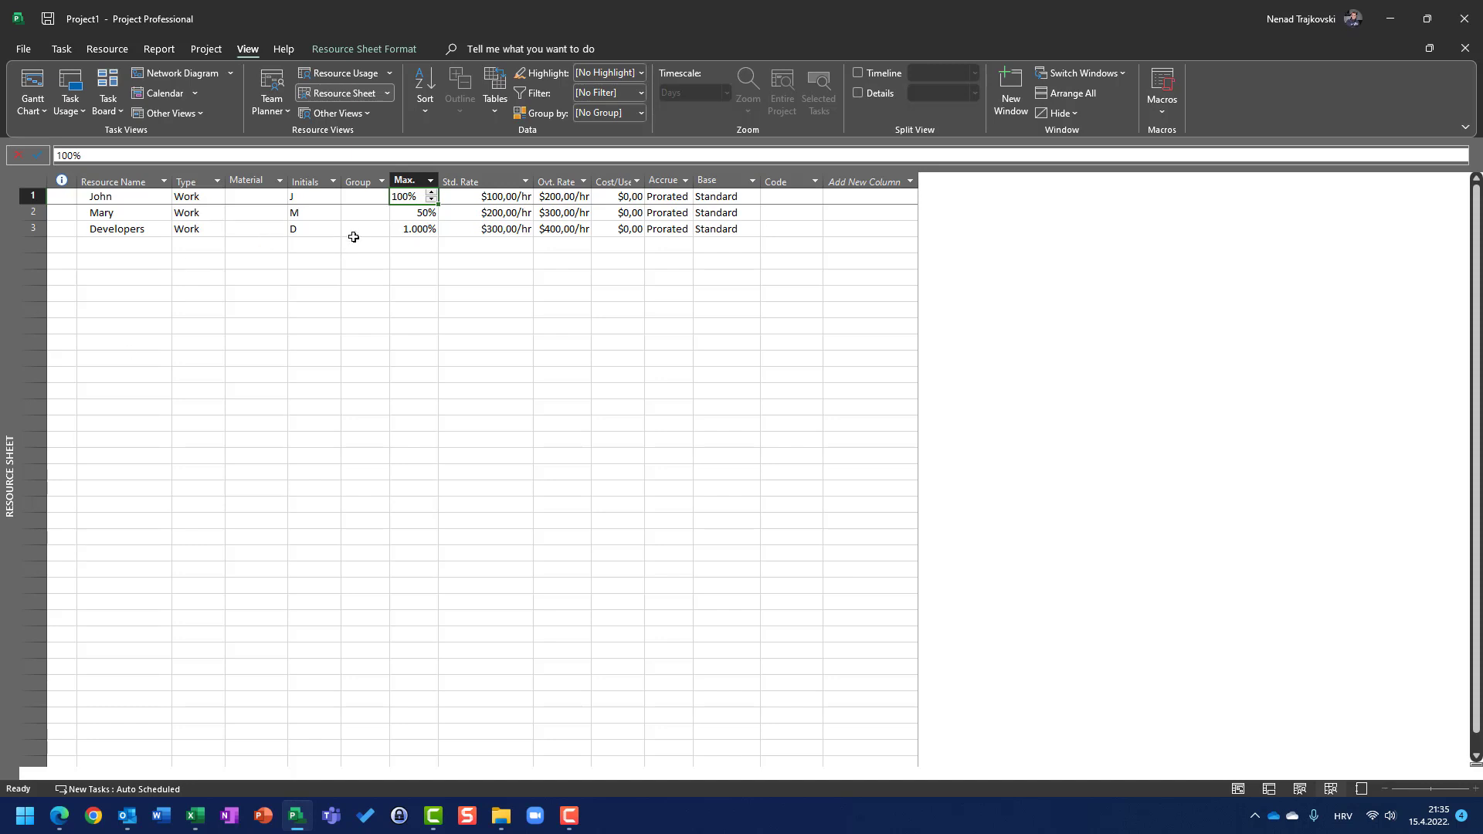
left_click(33, 88)
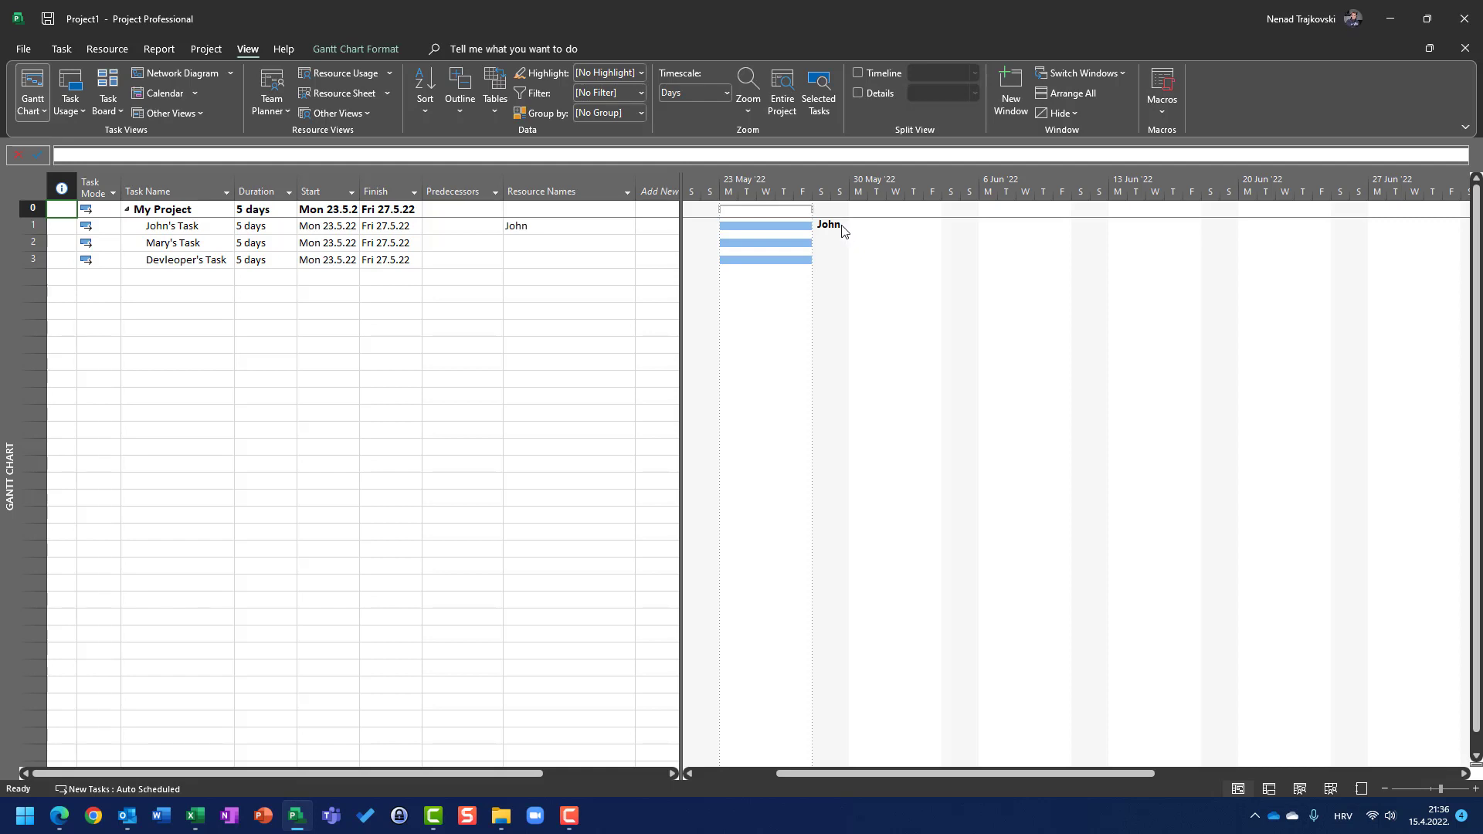
Assign the second individual resource to the second task
left_click(576, 244)
left_click(628, 245)
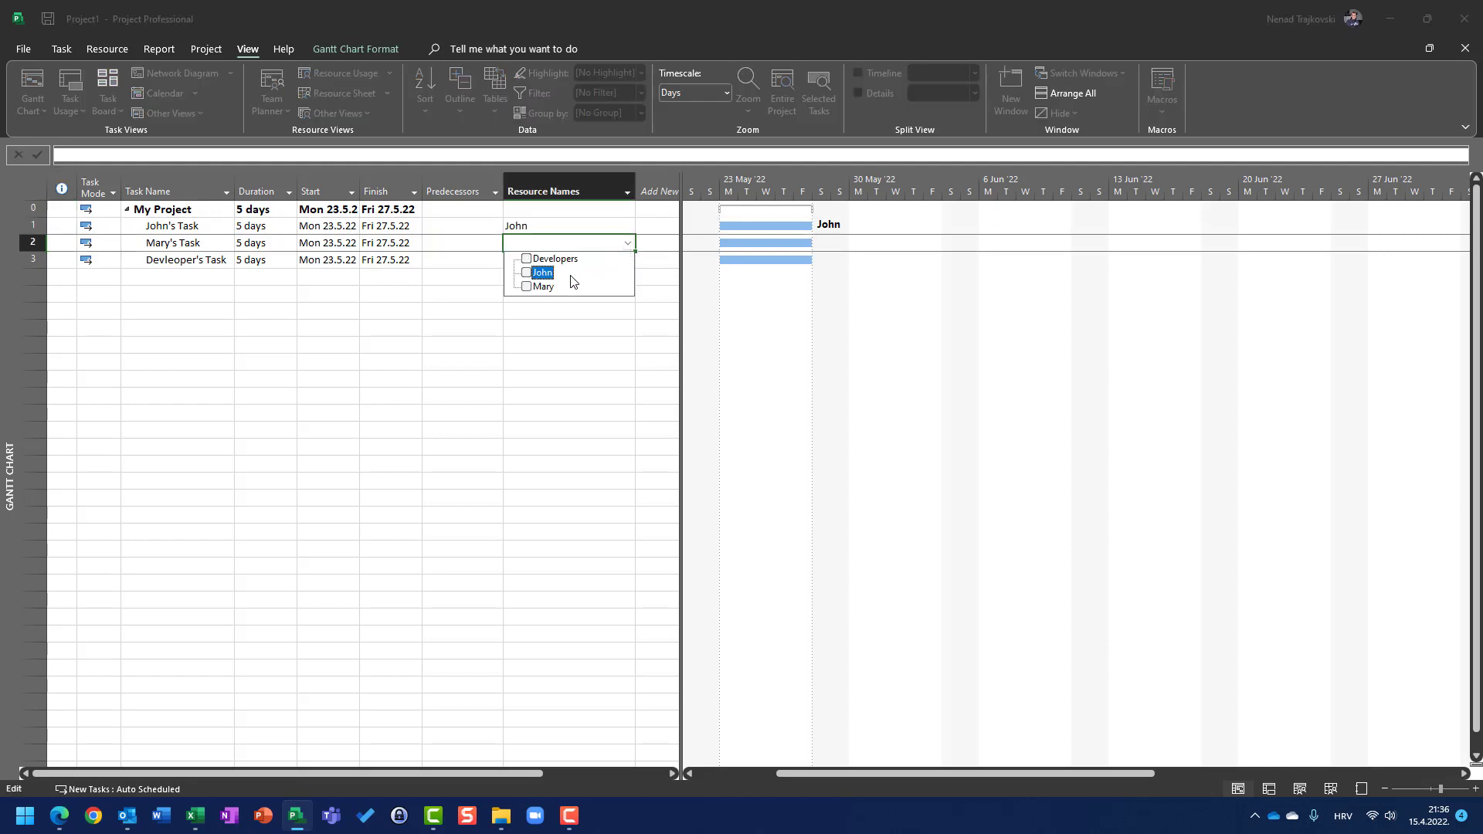
left_click(544, 289)
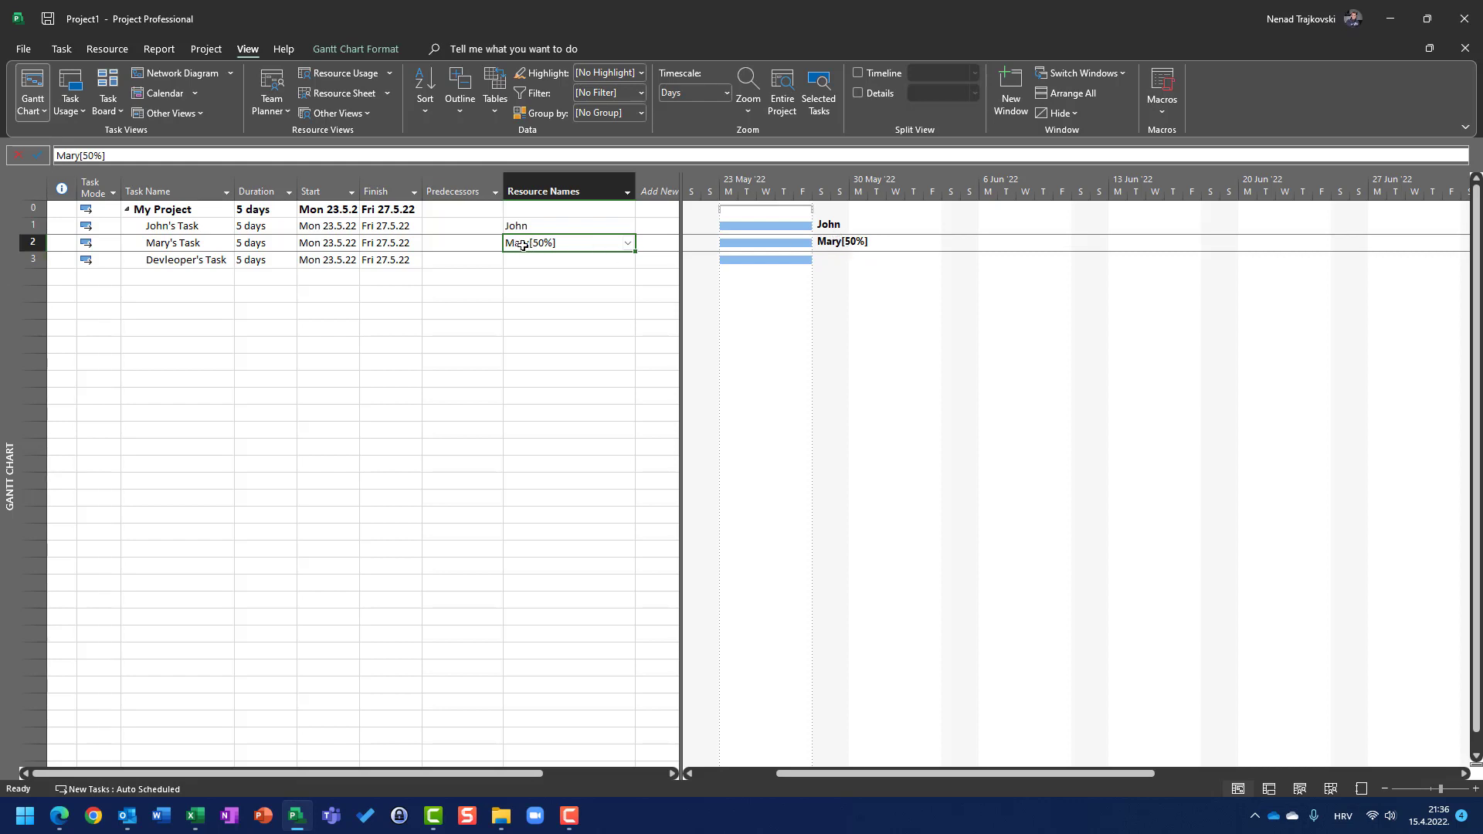
Compare the second task's assignment with that resource's maximum units in the Resource Sheet and return to the Gantt Chart view
left_click(345, 92)
left_click(123, 209)
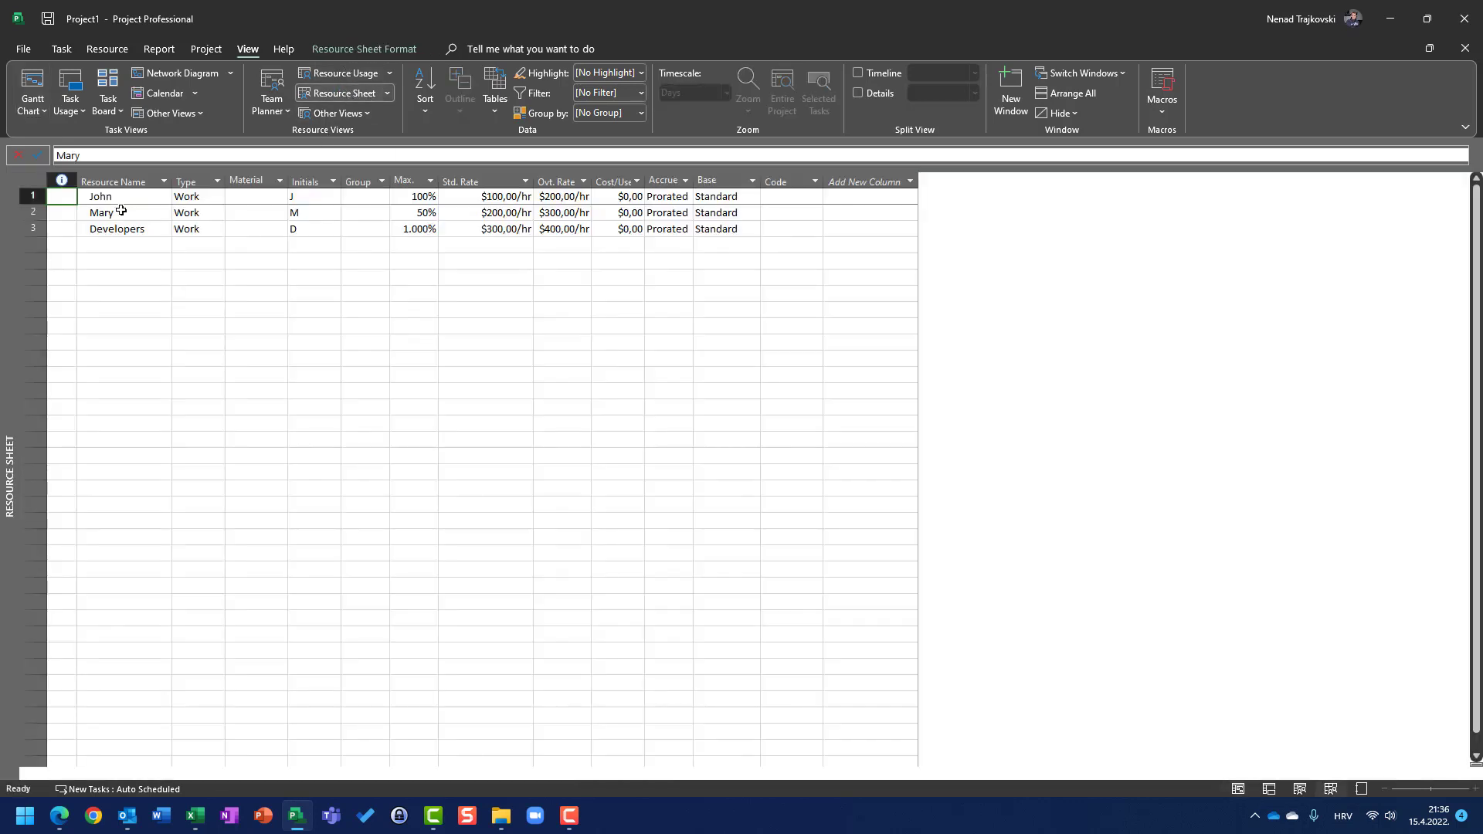
left_click(424, 212)
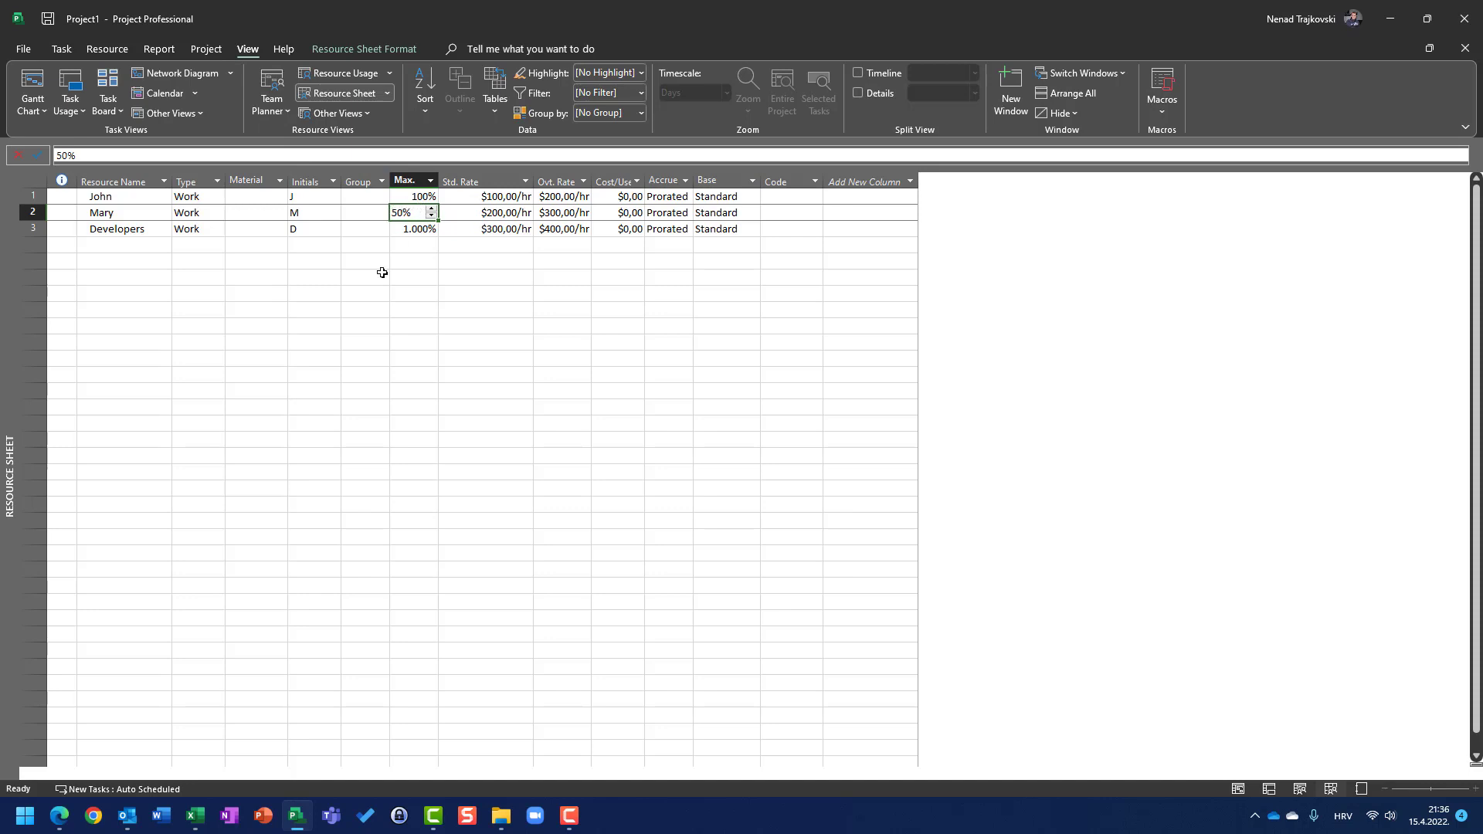
left_click(33, 93)
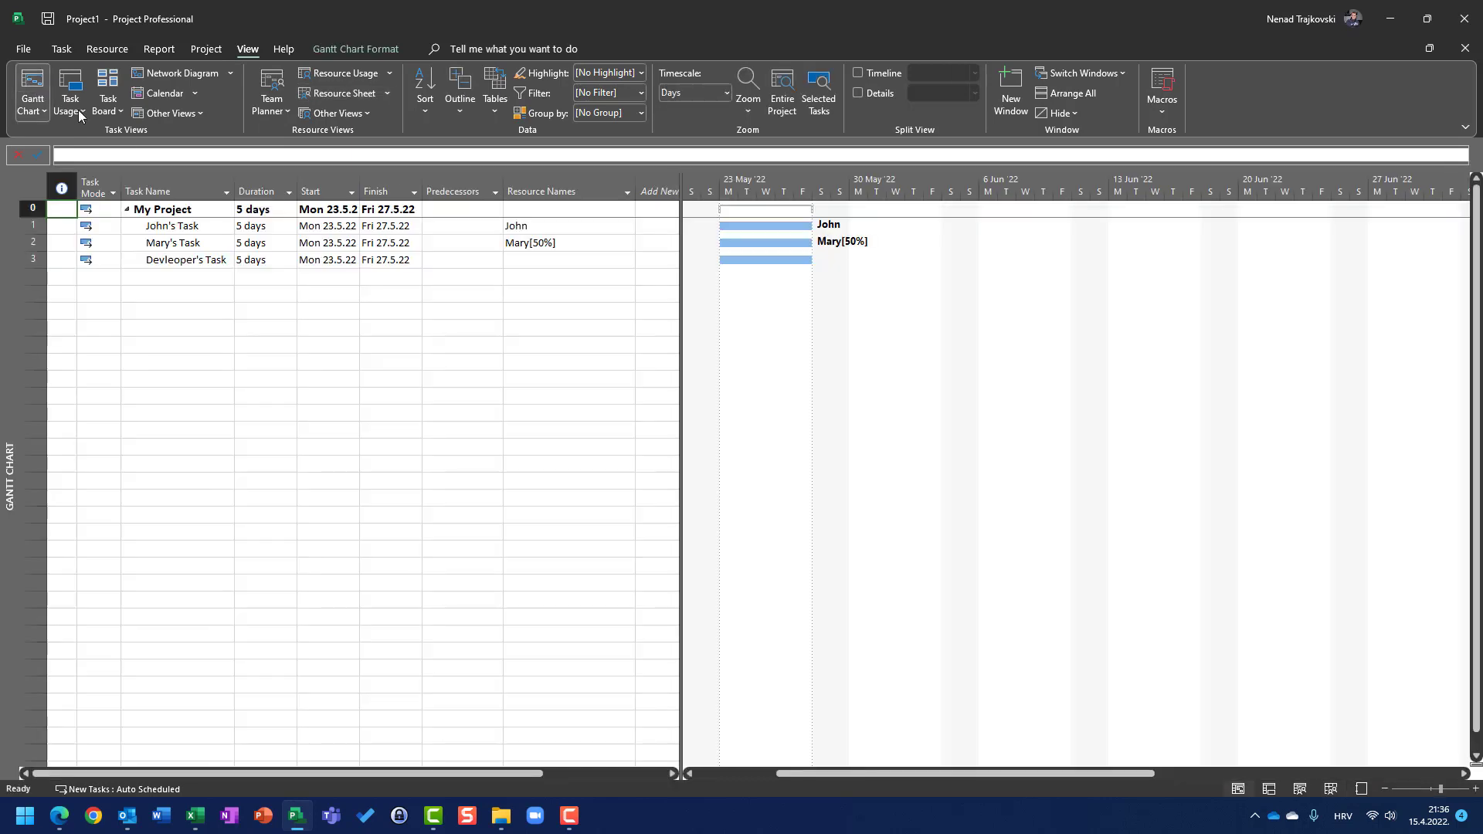
Assign the Developers resource to Devleoper's Task
left_click(594, 260)
left_click(627, 263)
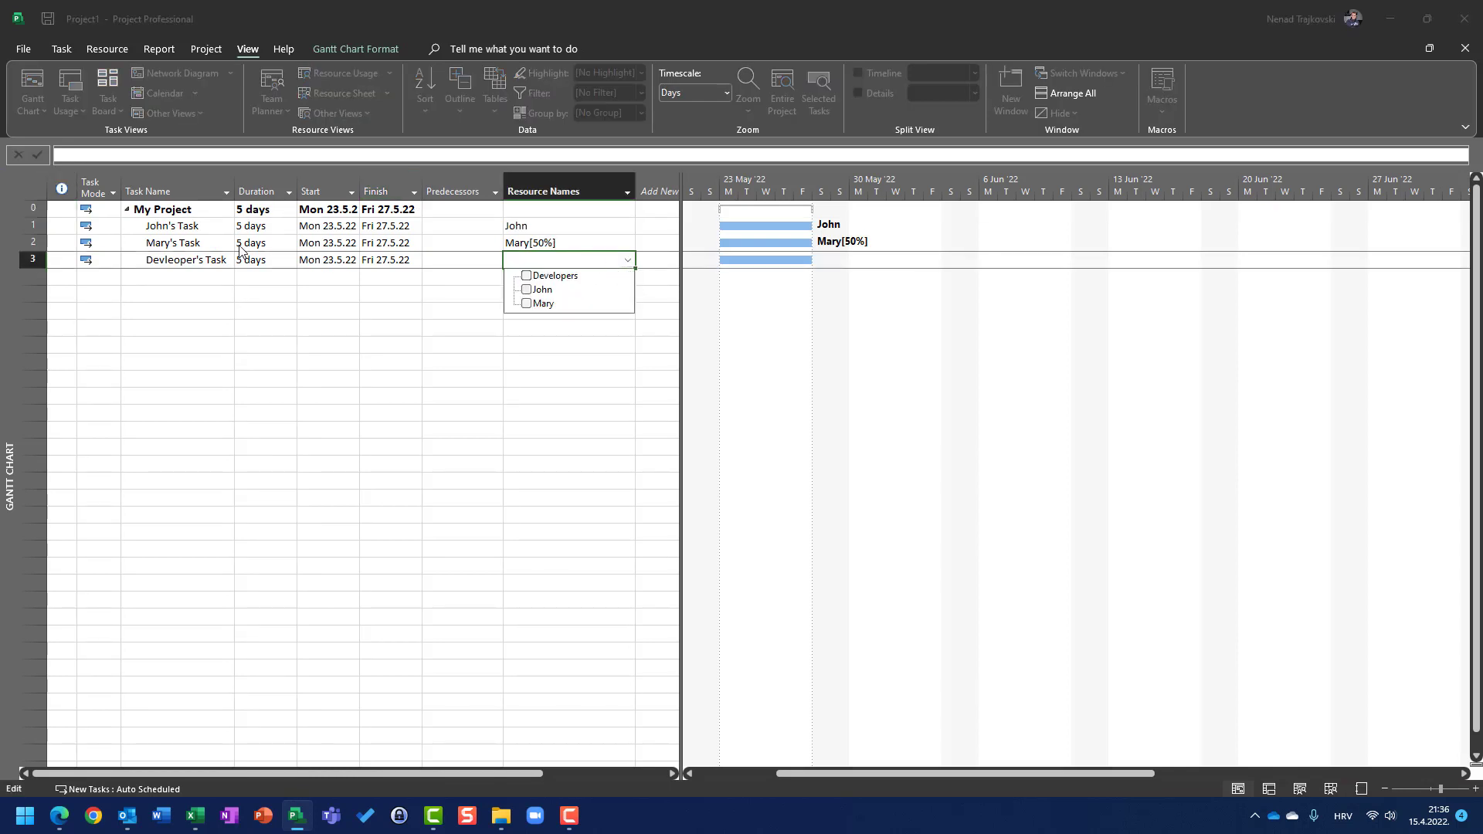
left_click(557, 282)
left_click(277, 359)
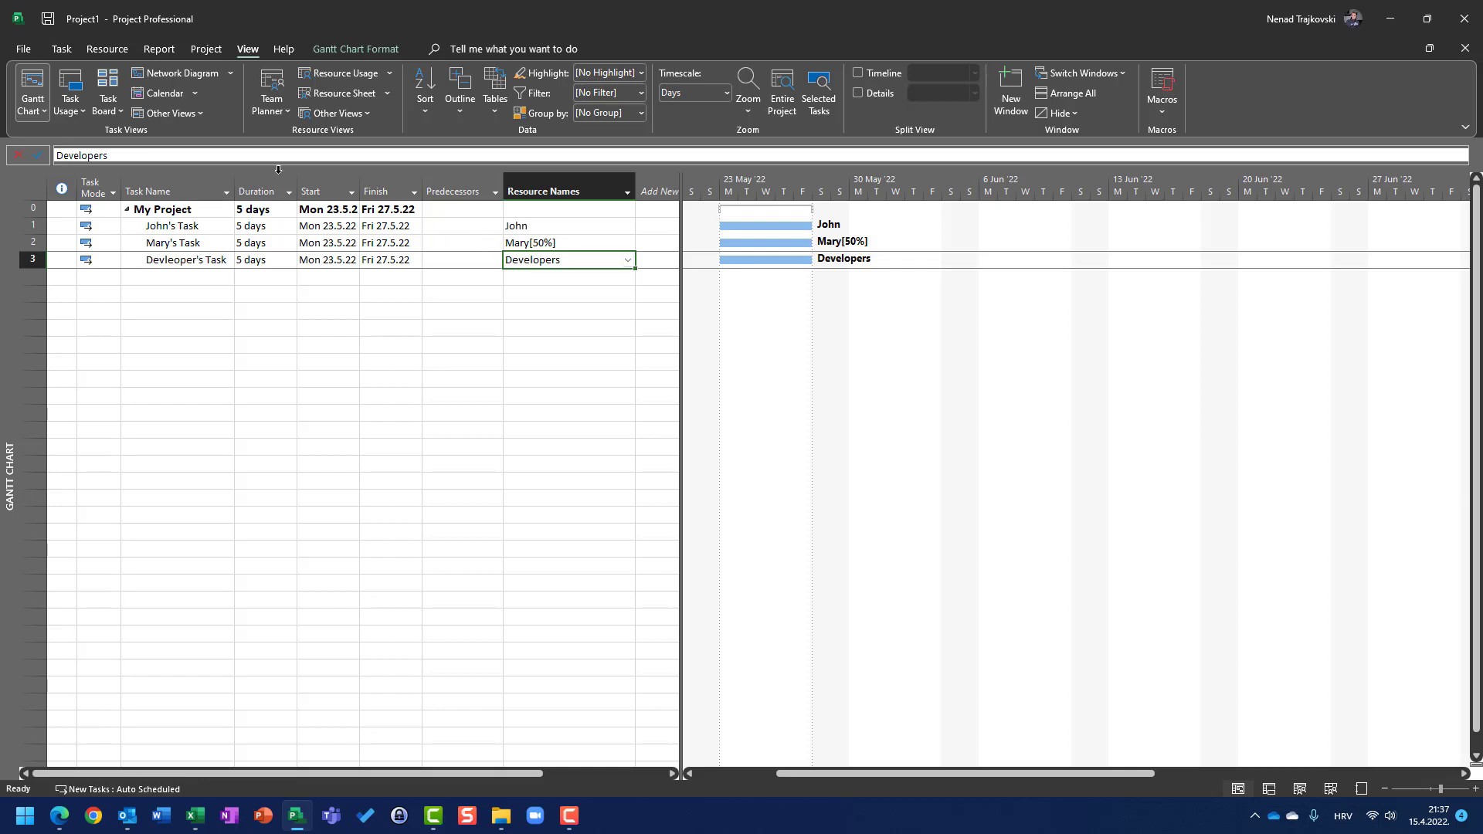
Open the Resource Sheet, check the maximum units of Developers and select the whole Max. column
left_click(328, 95)
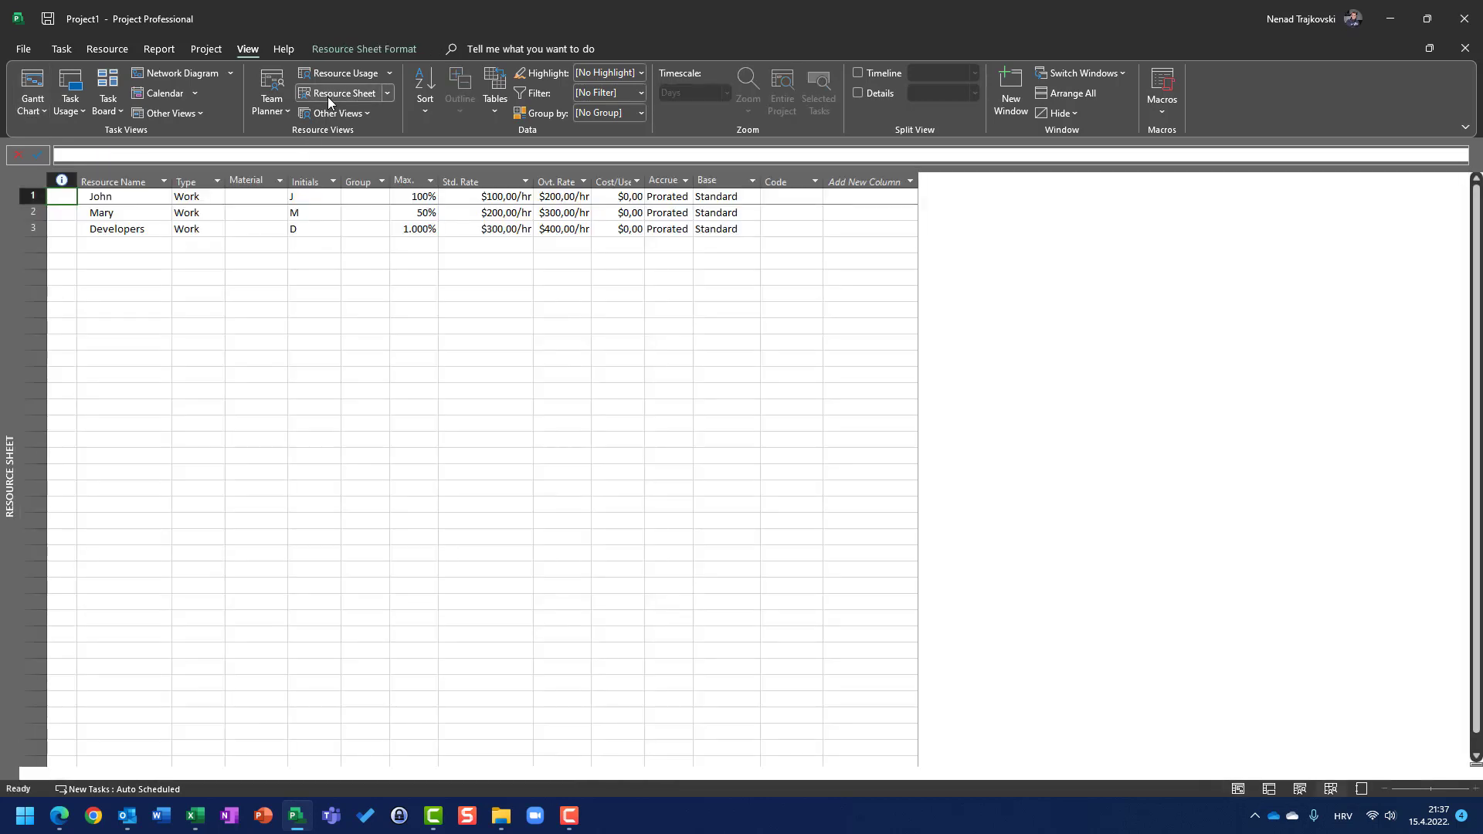
left_click(428, 228)
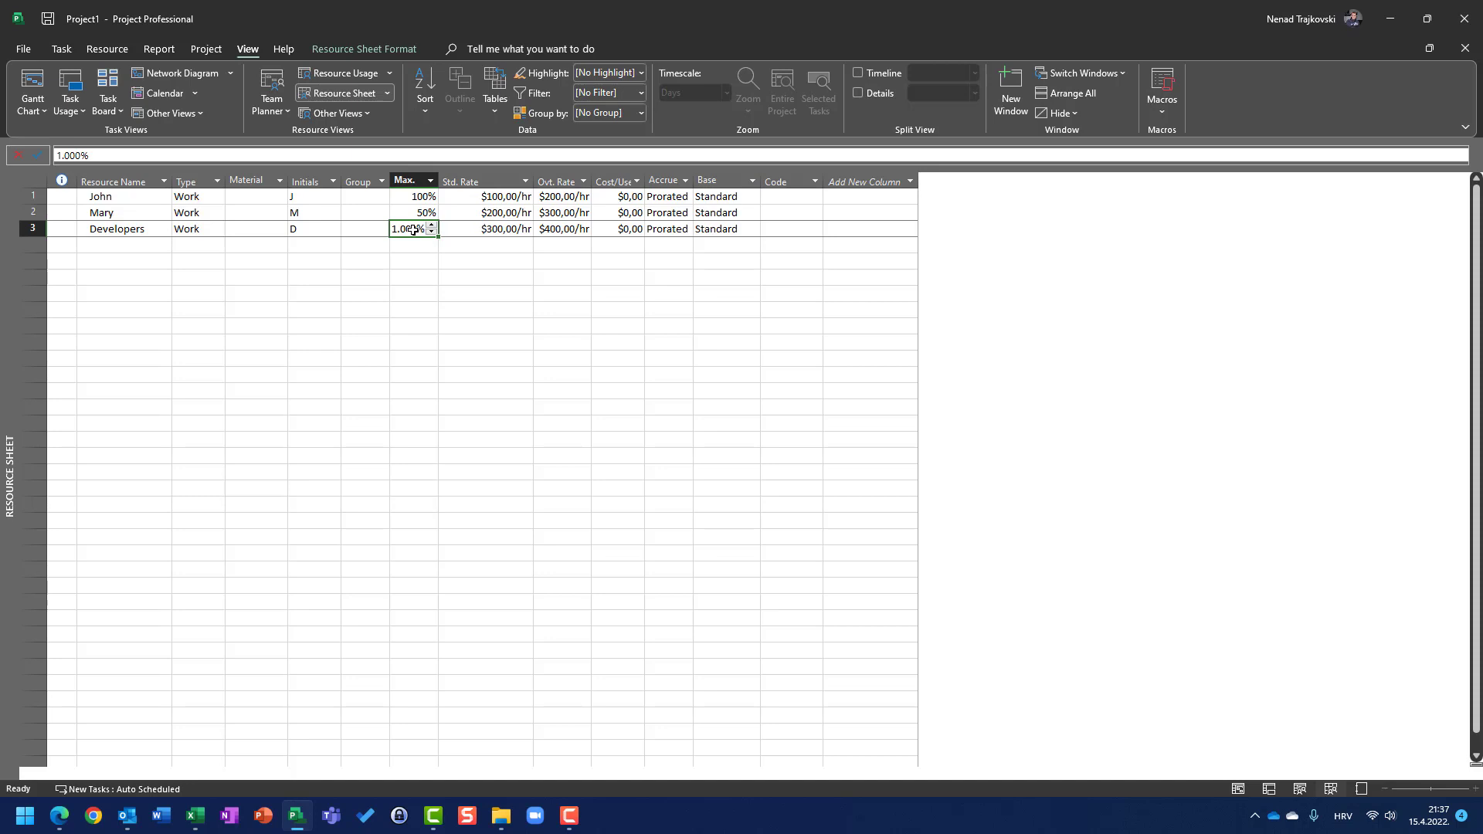
left_click(412, 180)
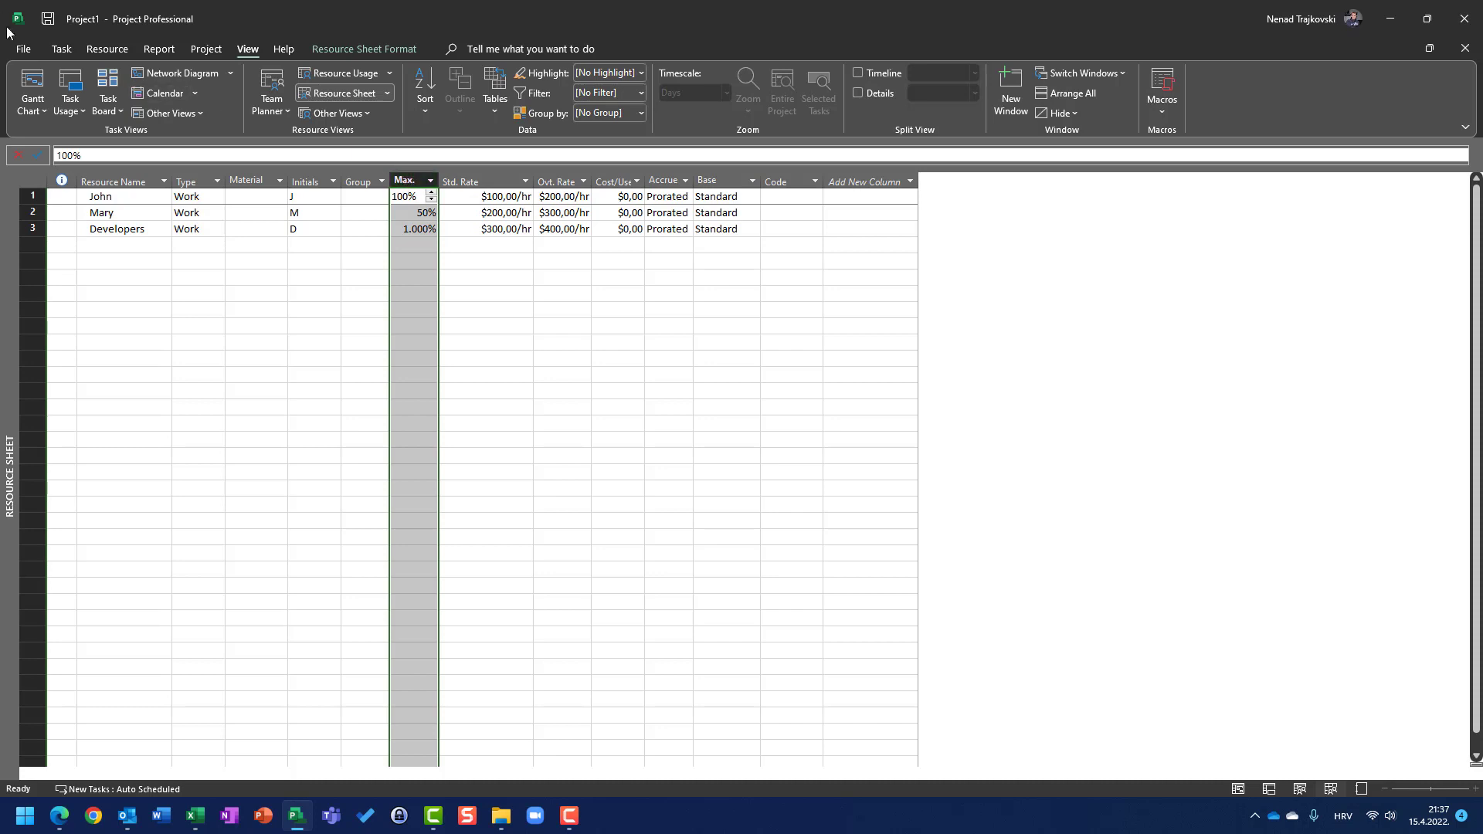
Return to the Gantt Chart view and examine the bars of the first and third tasks with their resource labels
left_click(46, 86)
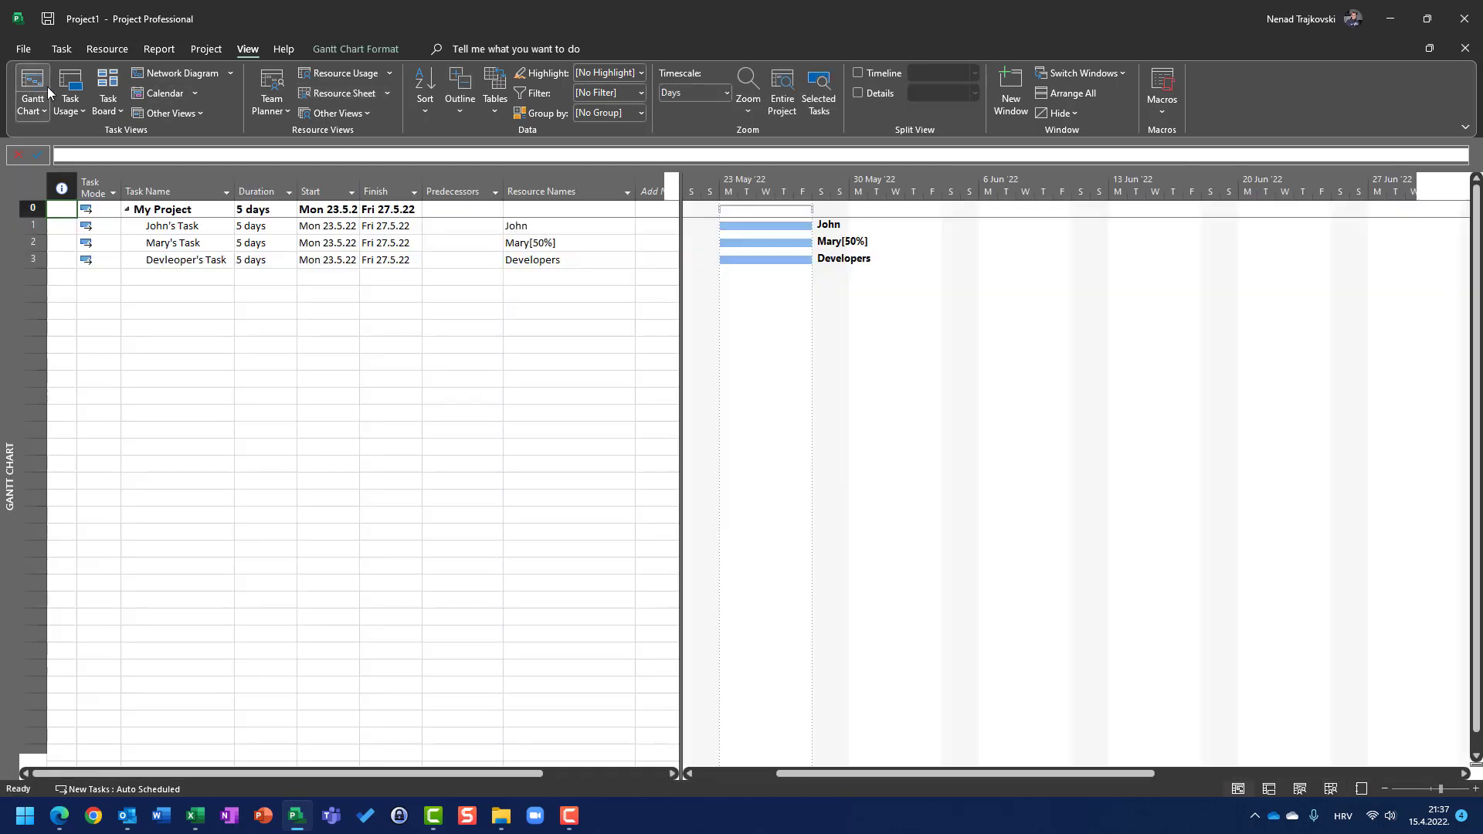
left_click(765, 225)
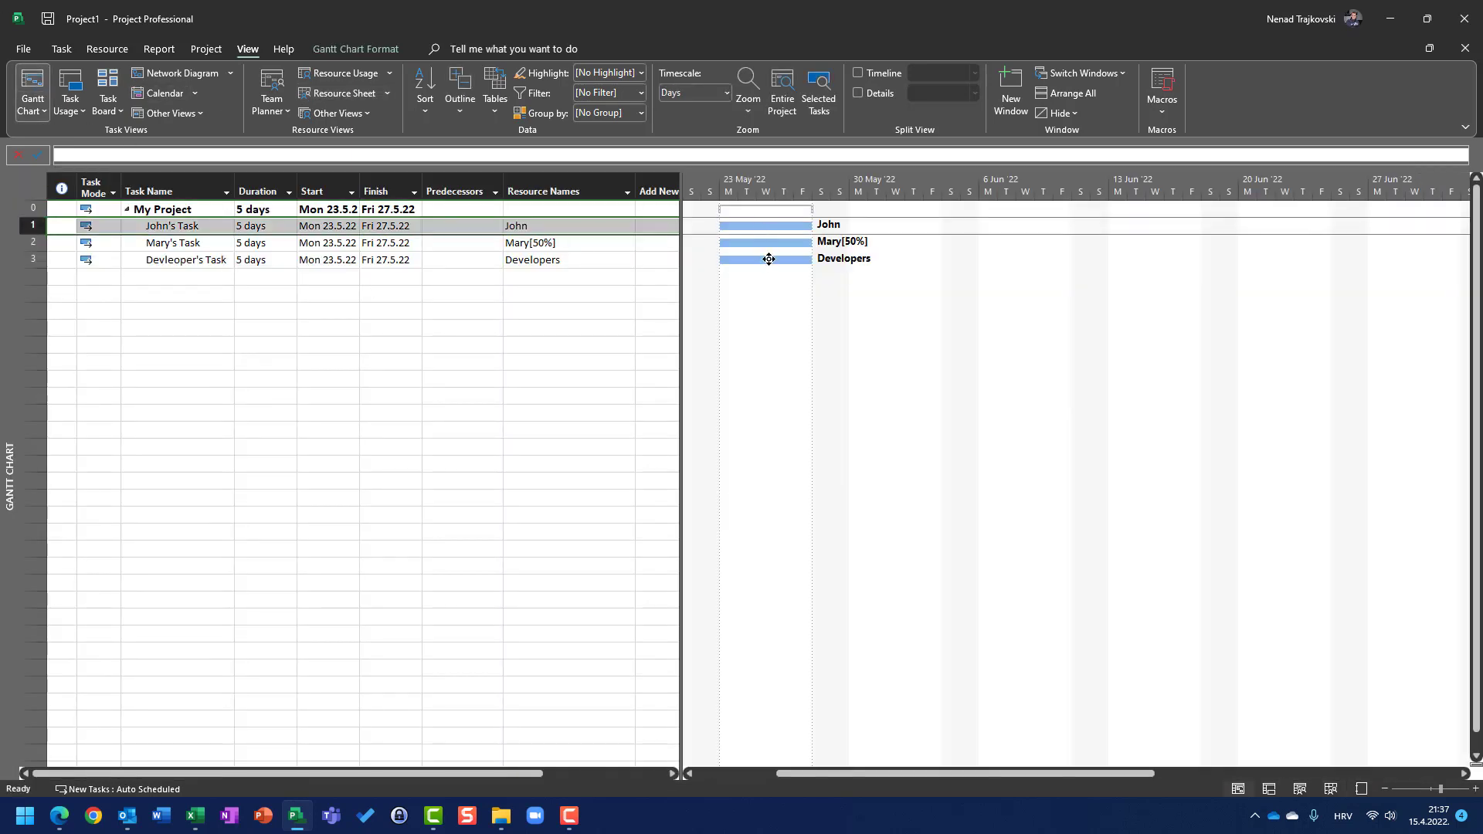
left_click(768, 259)
Recheck the second resource's maximum units in the Resource Sheet and go back to the Gantt Chart view
left_click(328, 93)
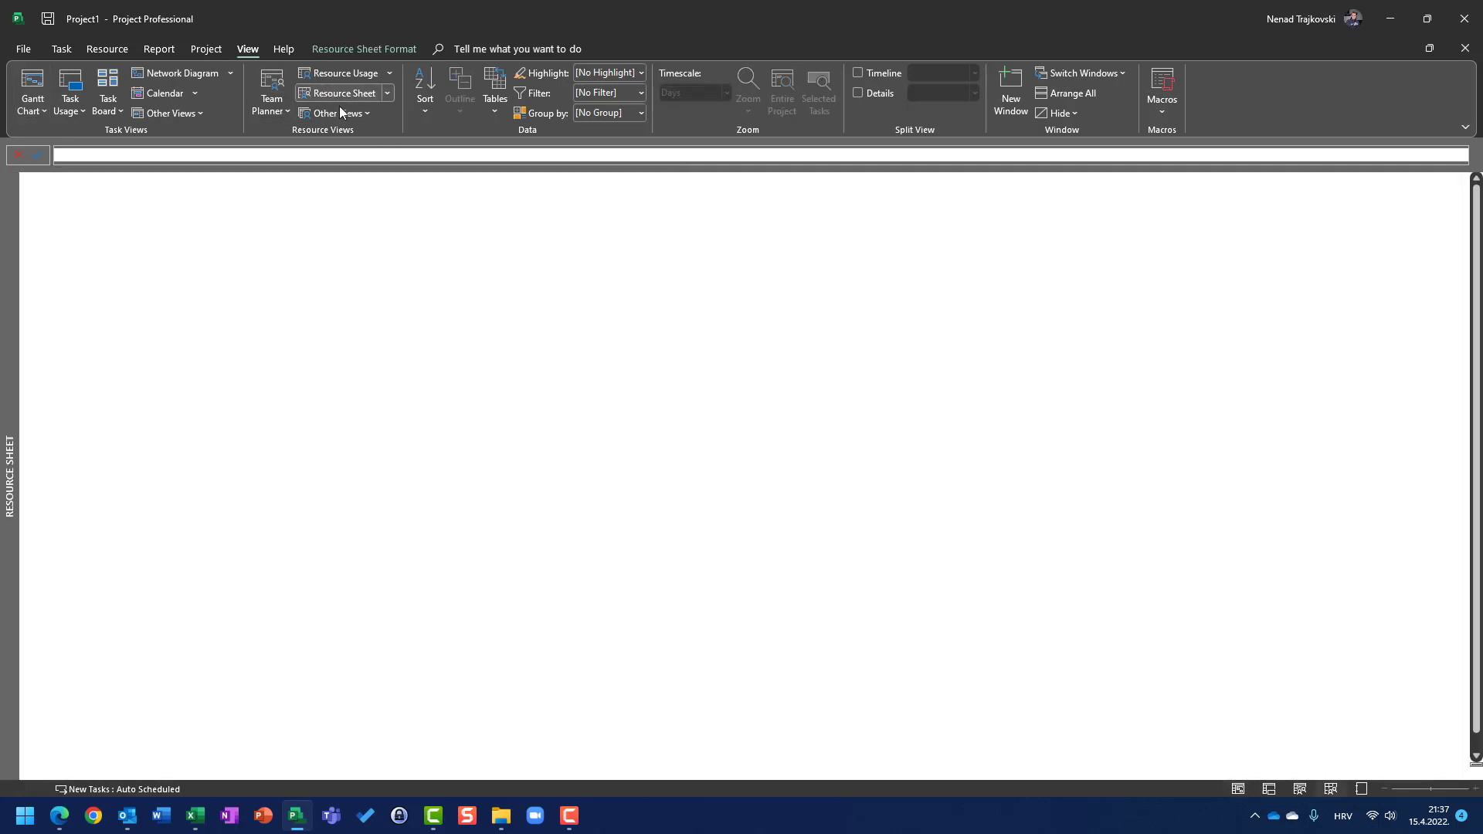
left_click(421, 217)
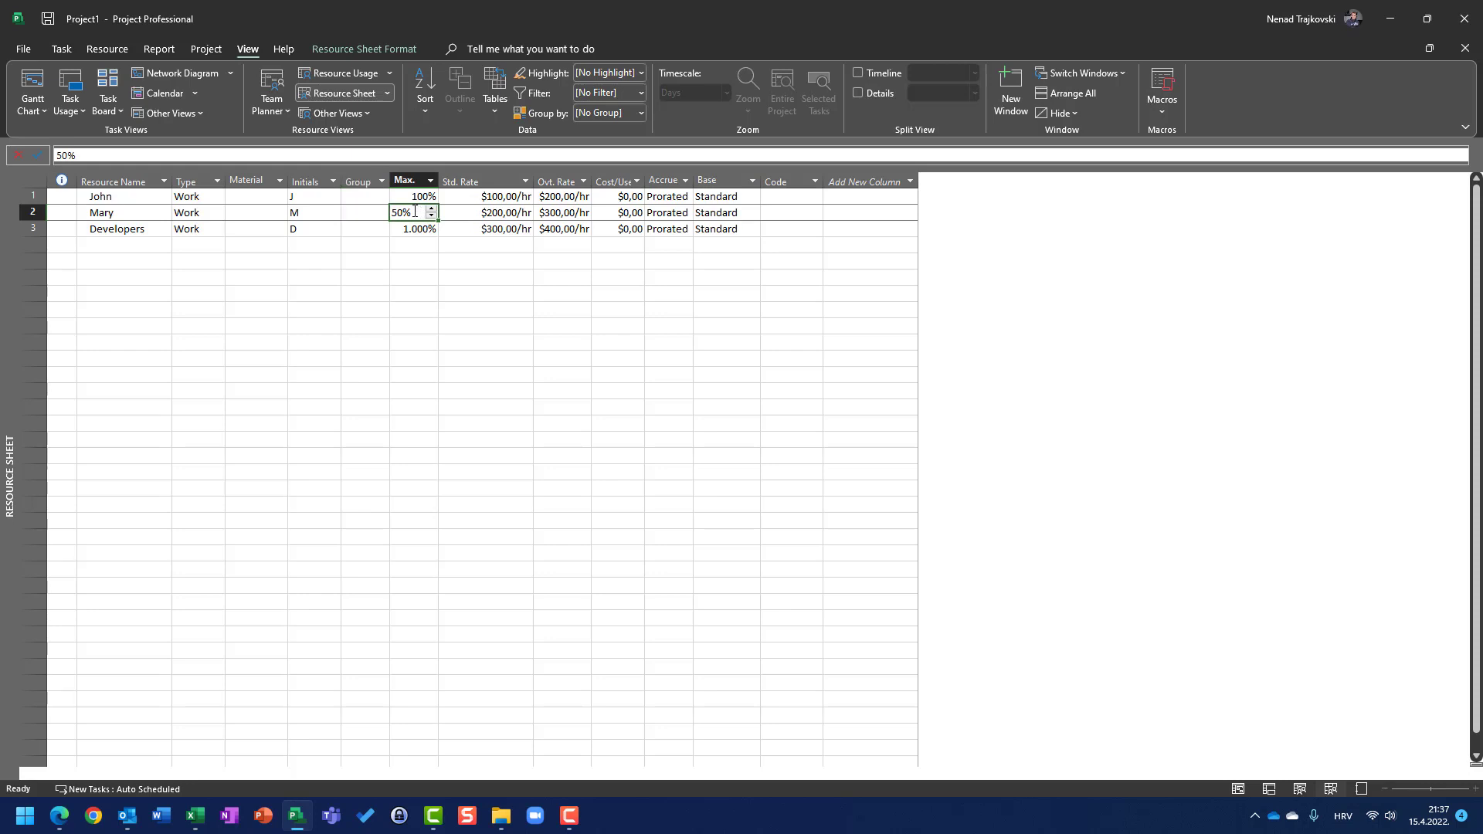
left_click(43, 95)
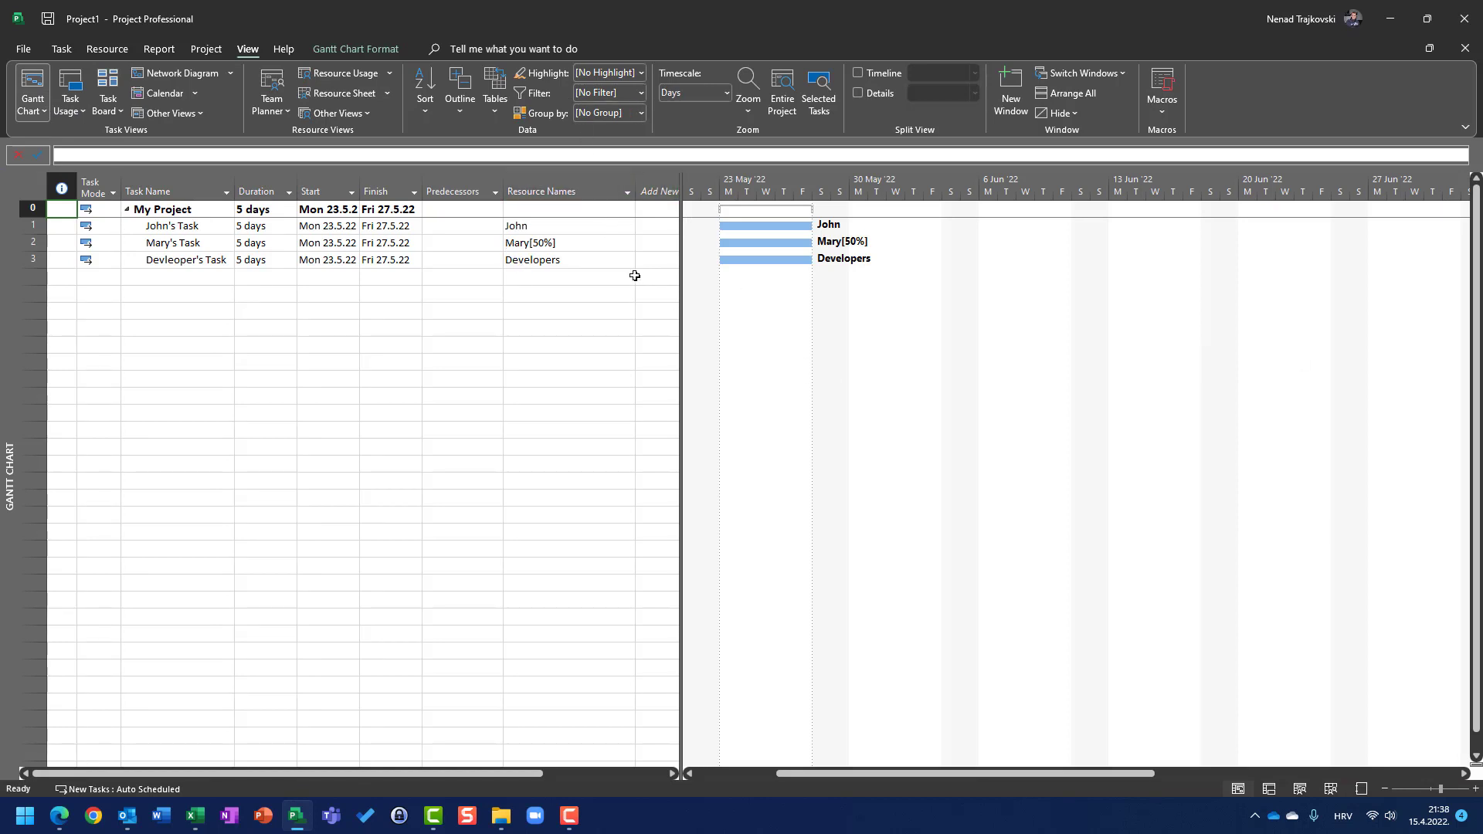
Check which resource is selected for the second task, keeping its assignment
left_click(629, 246)
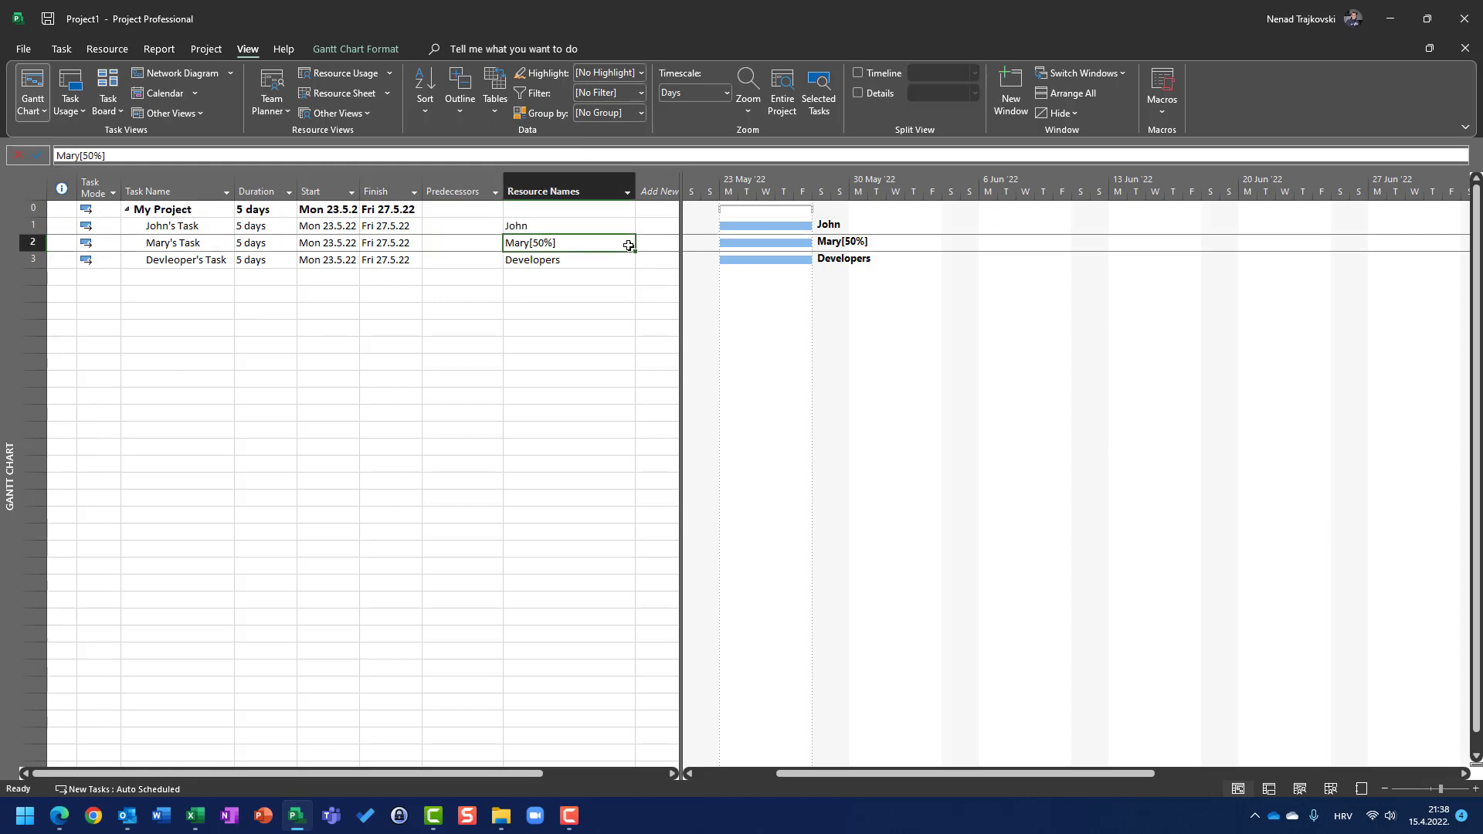
left_click(627, 244)
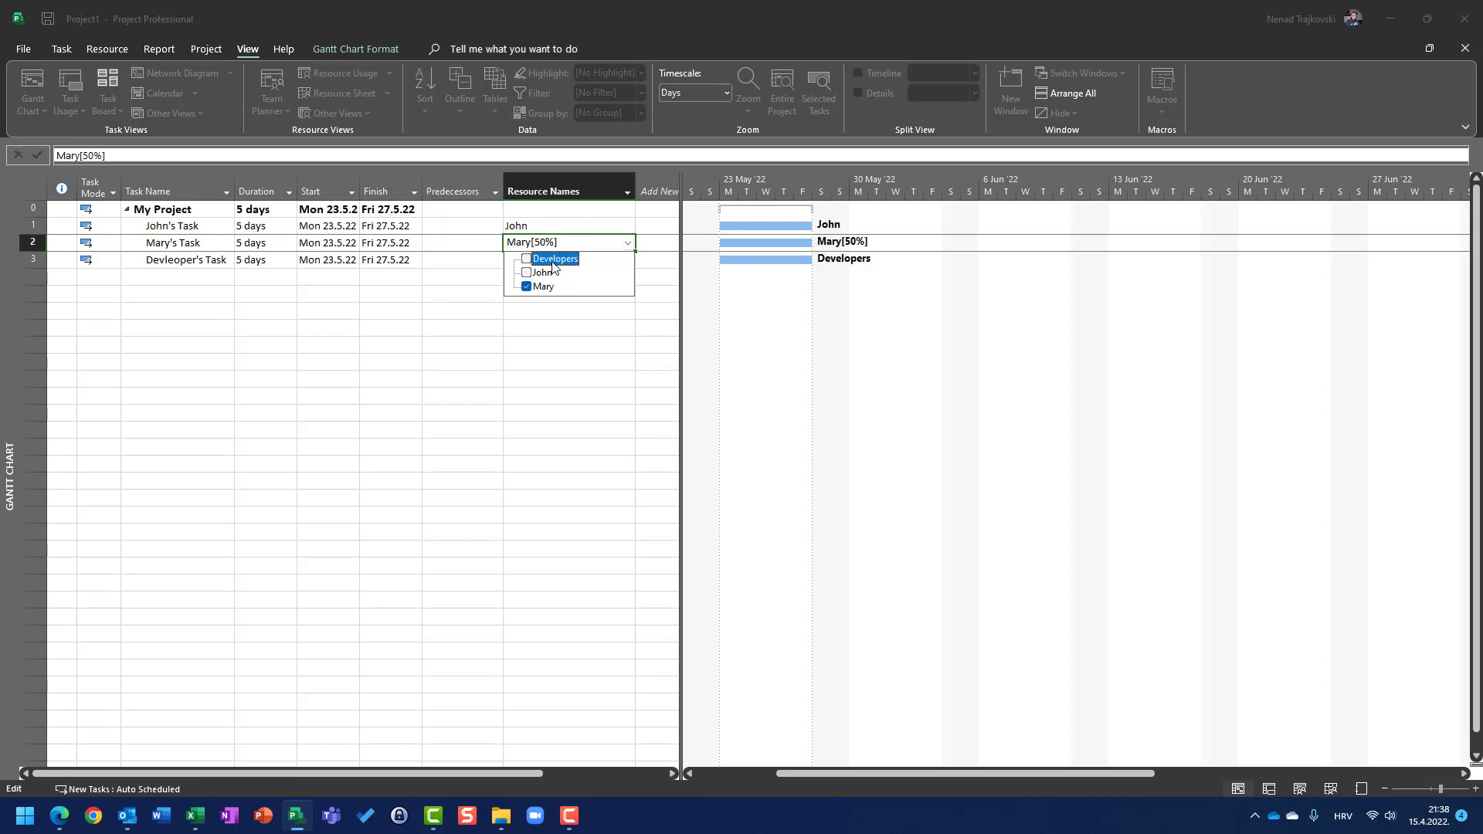
left_click(397, 332)
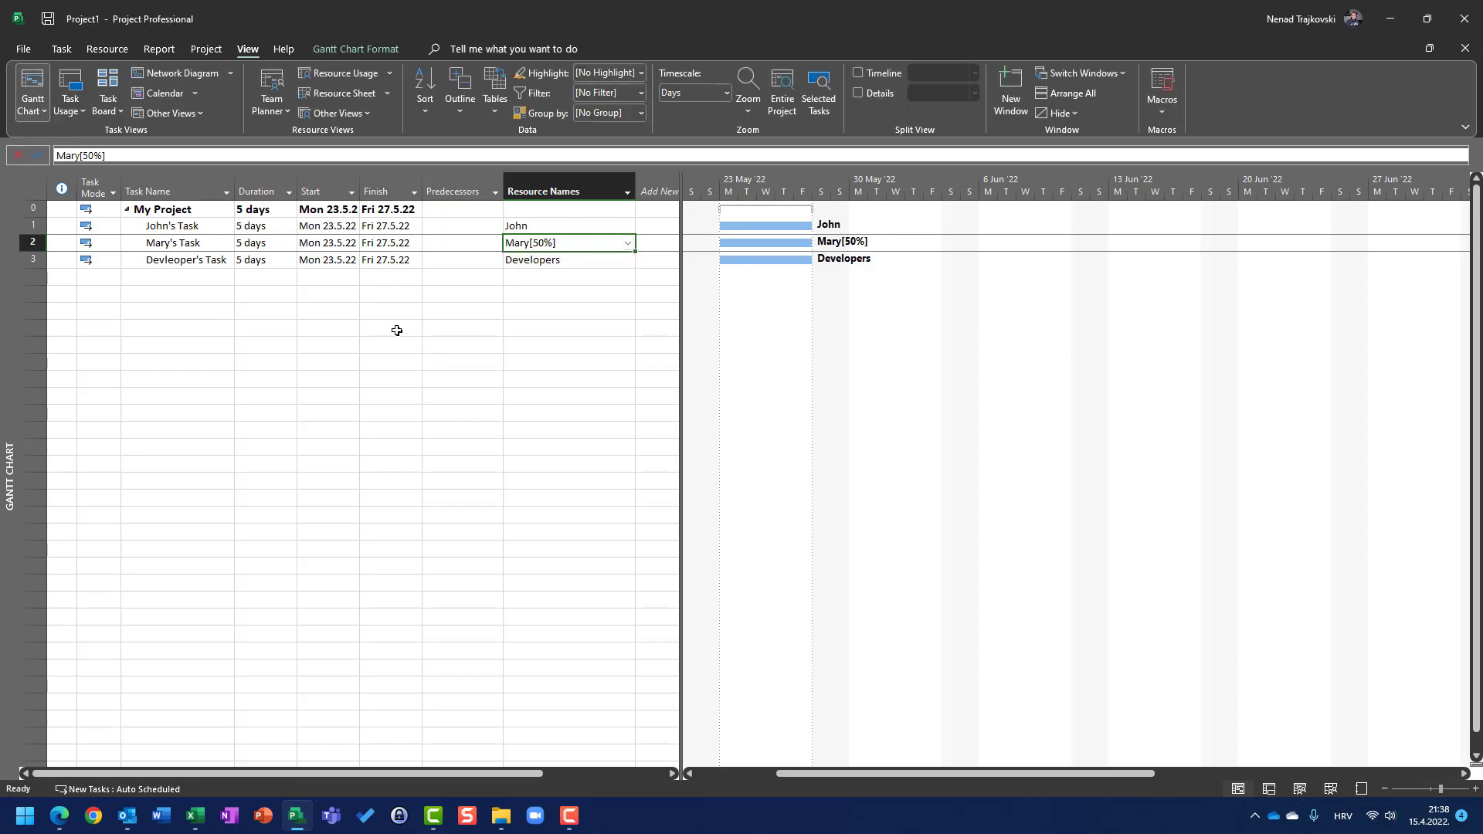